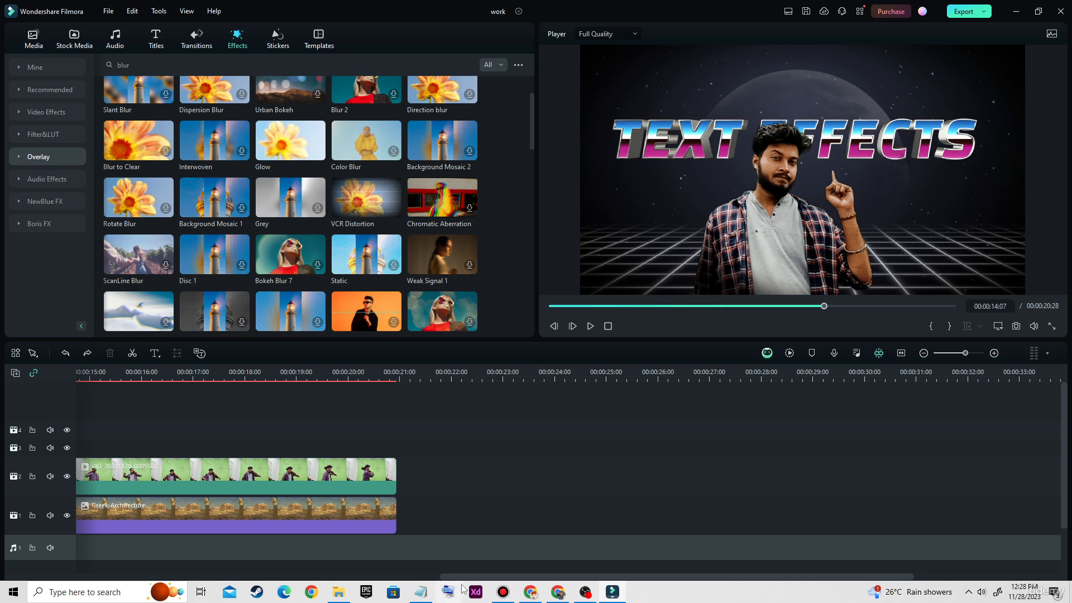
- Open the uniform speed settings of the green-screen video clip above the Greek-Architecture background
drag(471, 581, 466, 581)
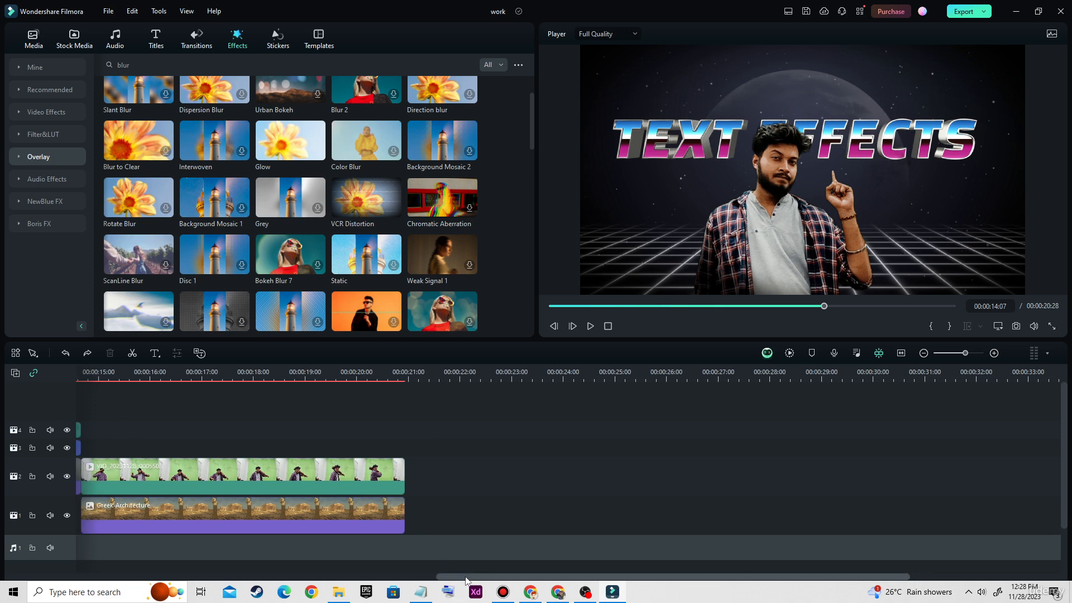
click(241, 482)
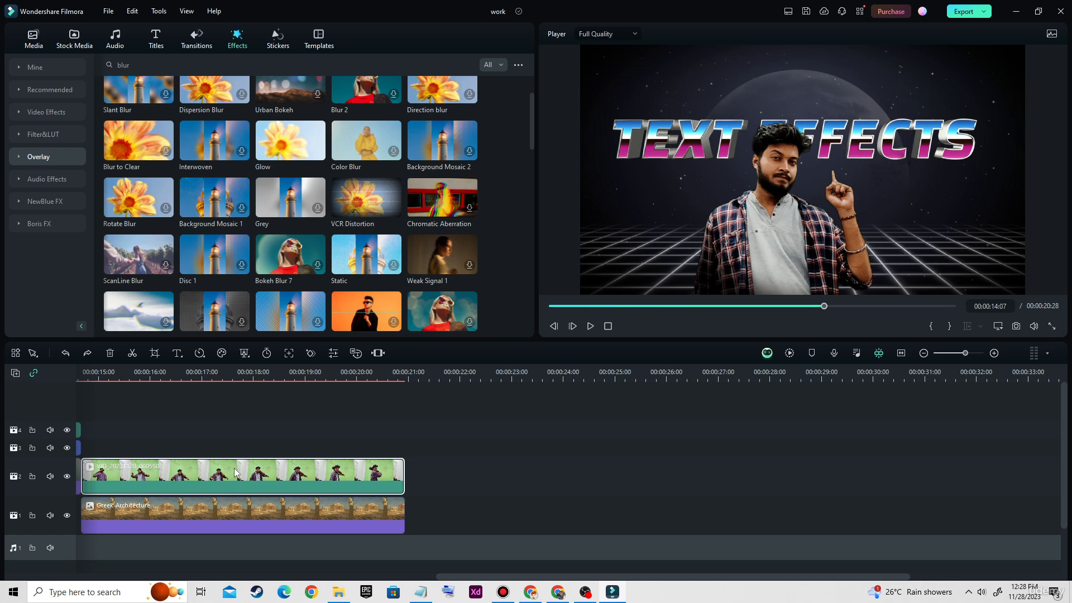
double_click(234, 472)
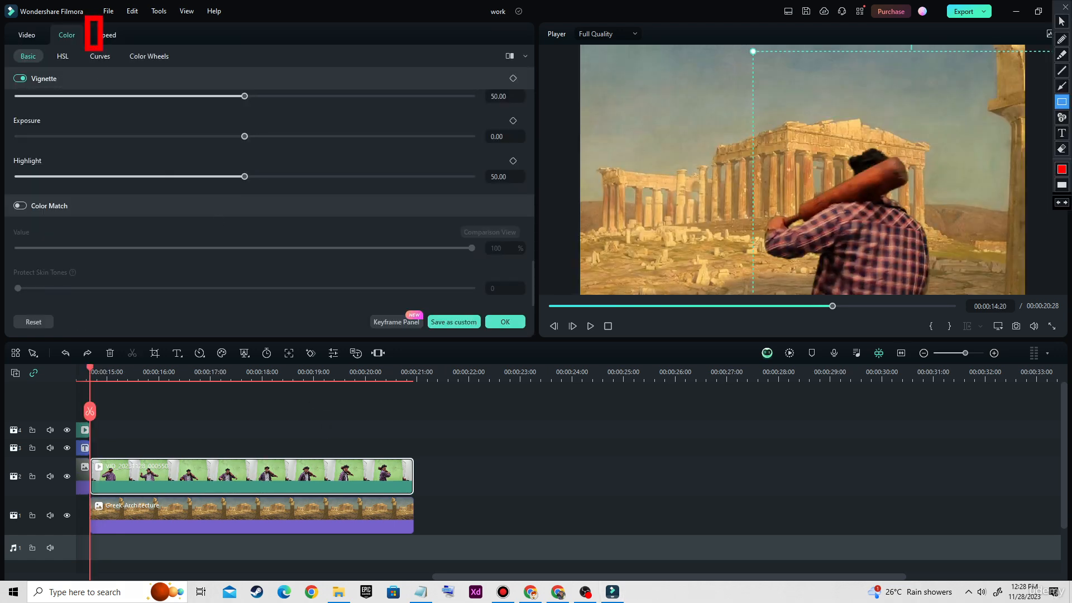
click(107, 35)
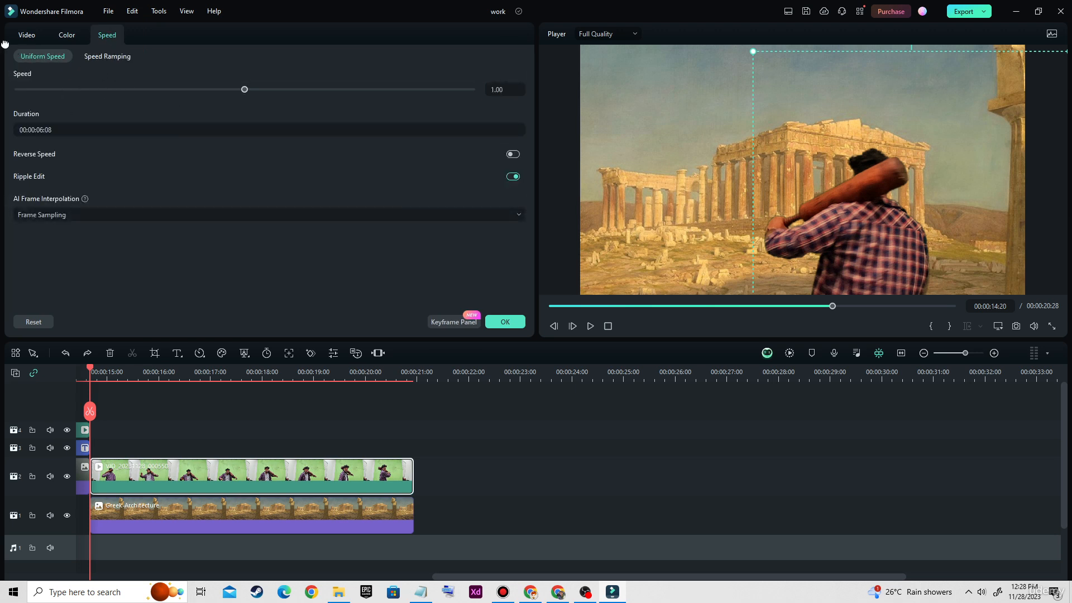
mouse_move(3, 37)
mouse_down()
mouse_move(15, 52)
mouse_move(78, 72)
mouse_move(82, 63)
mouse_move(159, 74)
mouse_up()
key(Escape)
key(ctrl+alt+d)
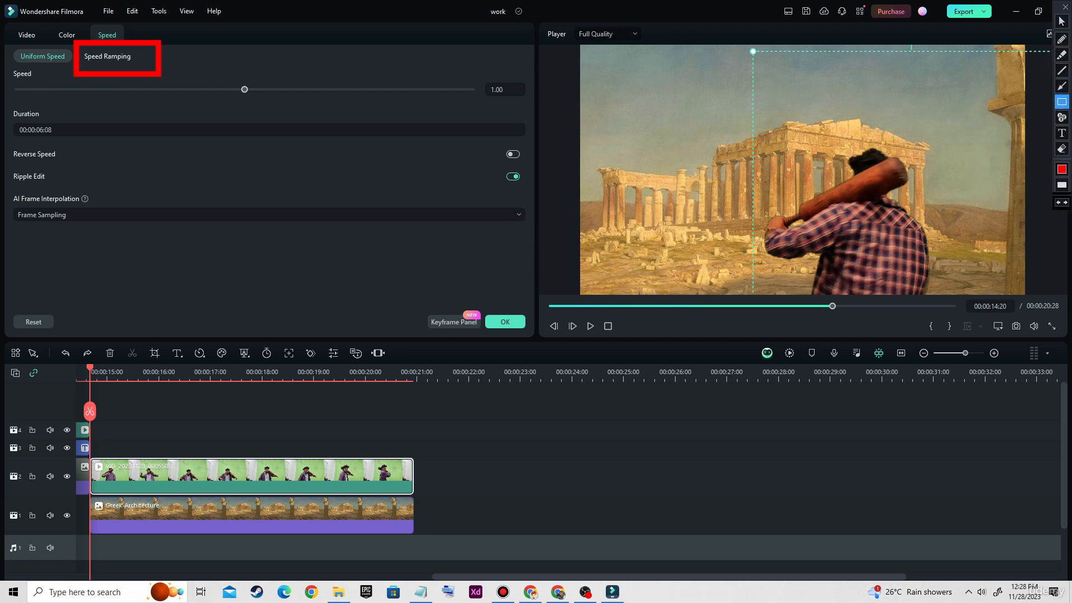
key(Escape)
key(ctrl+alt+d)
mouse_move(1, 35)
mouse_down()
mouse_move(47, 69)
mouse_move(78, 72)
mouse_up()
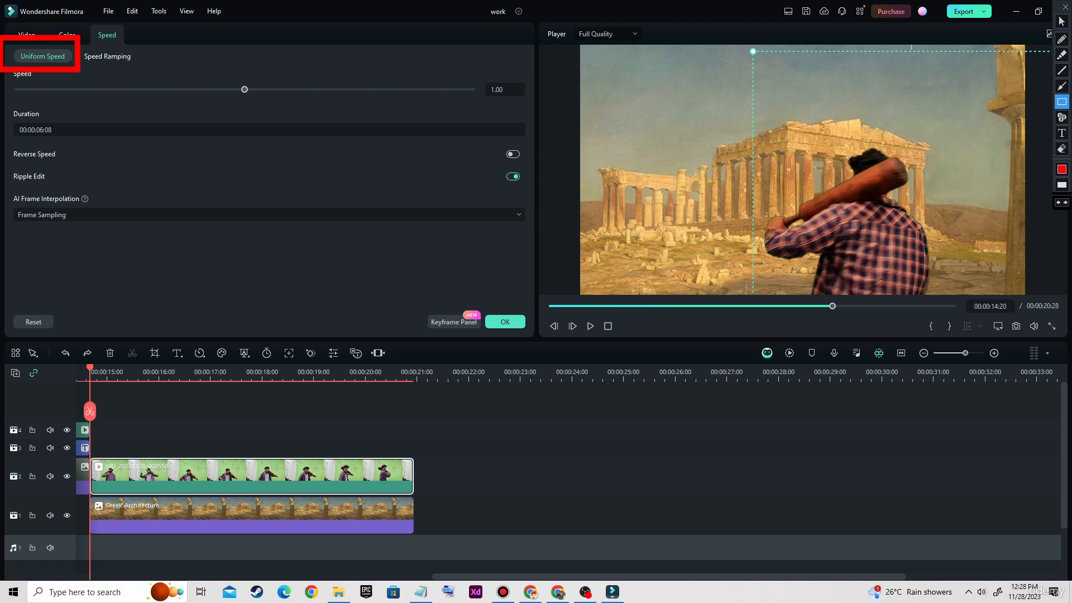
key(Escape)
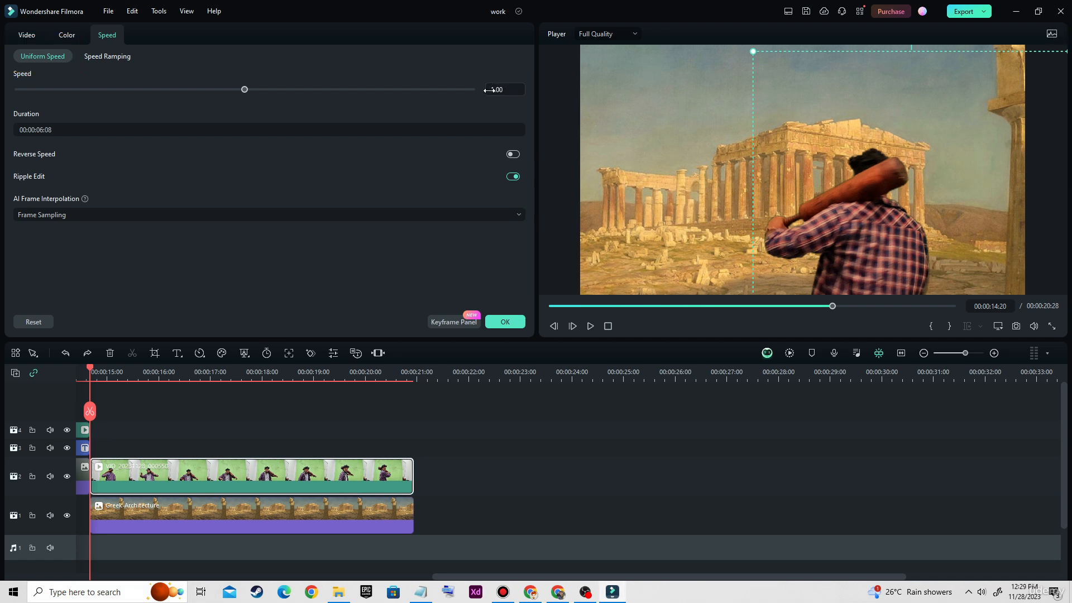
- Set the green-screen clip's uniform speed to 2.00
mouse_move(489, 90)
mouse_down()
mouse_move(505, 90)
mouse_move(474, 92)
mouse_up()
click(503, 91)
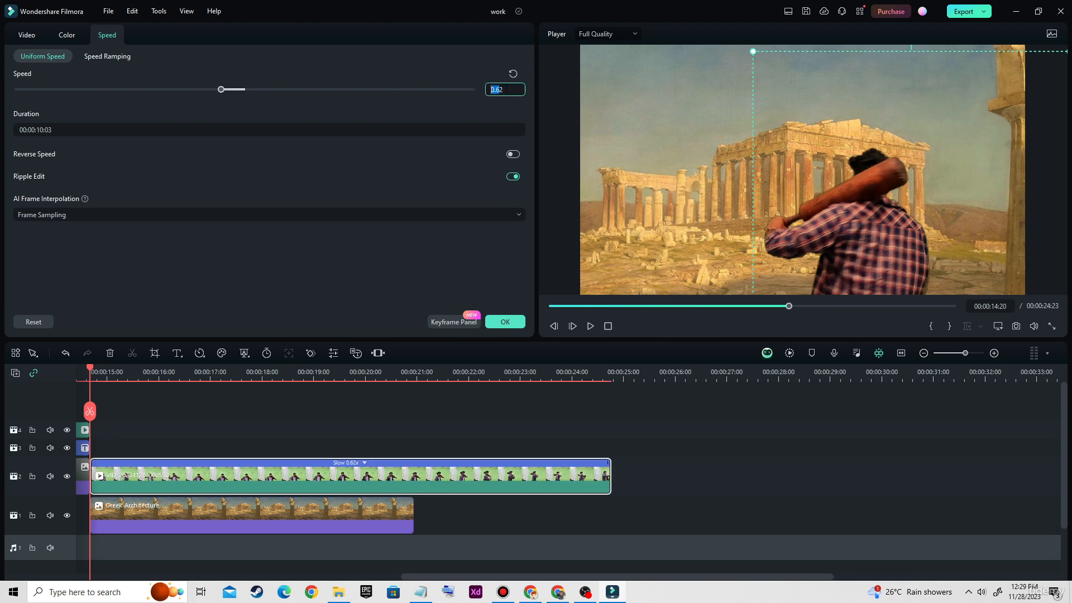
text(2)
key(Return)
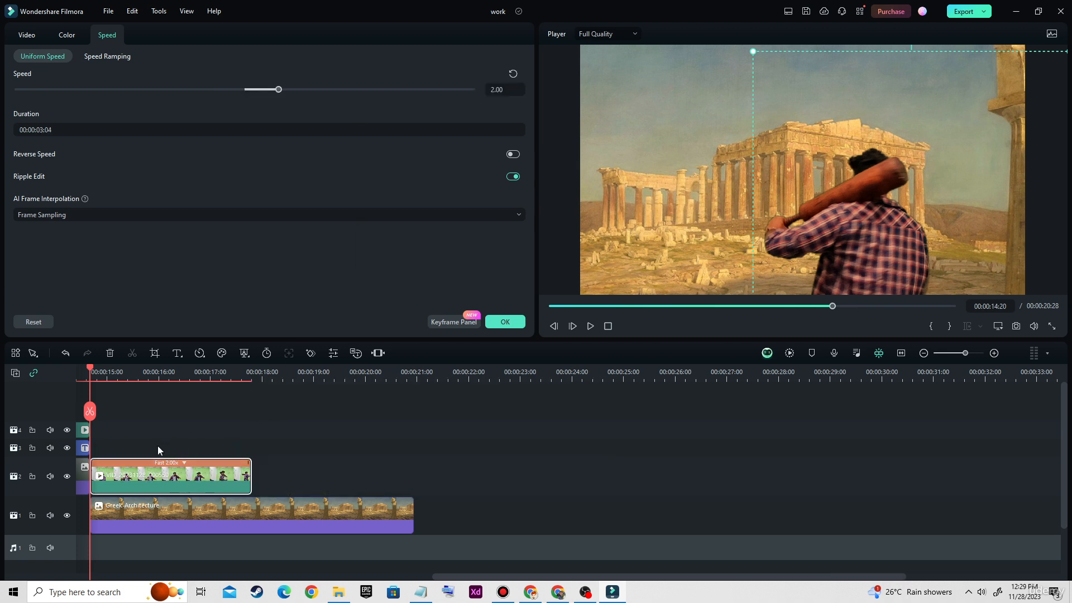
- Play back the sped-up green-screen clip and undo its last speed change
drag(136, 435, 226, 469)
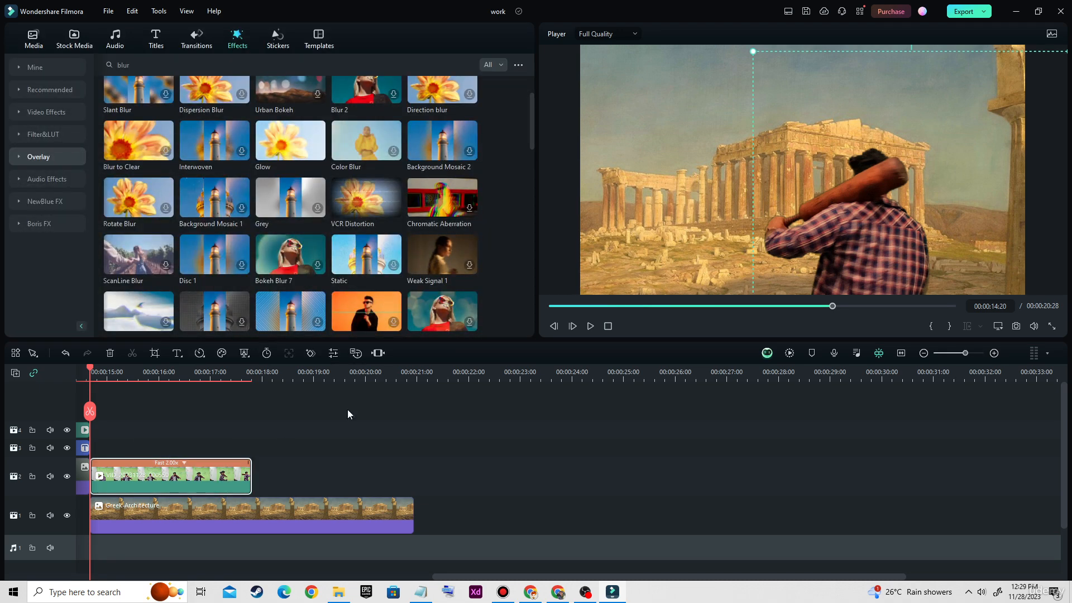
click(592, 327)
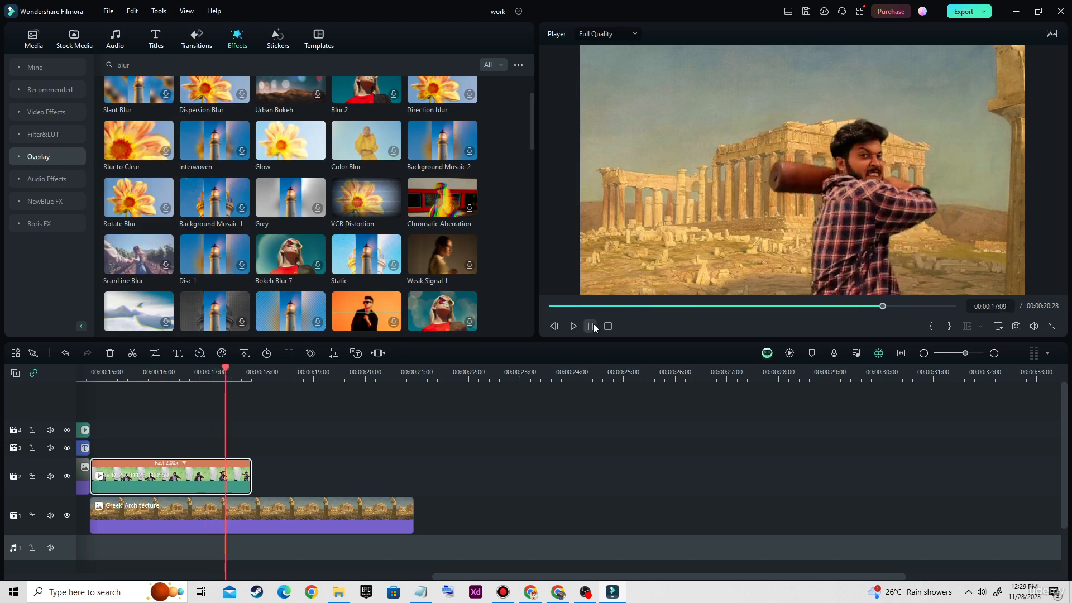
click(593, 327)
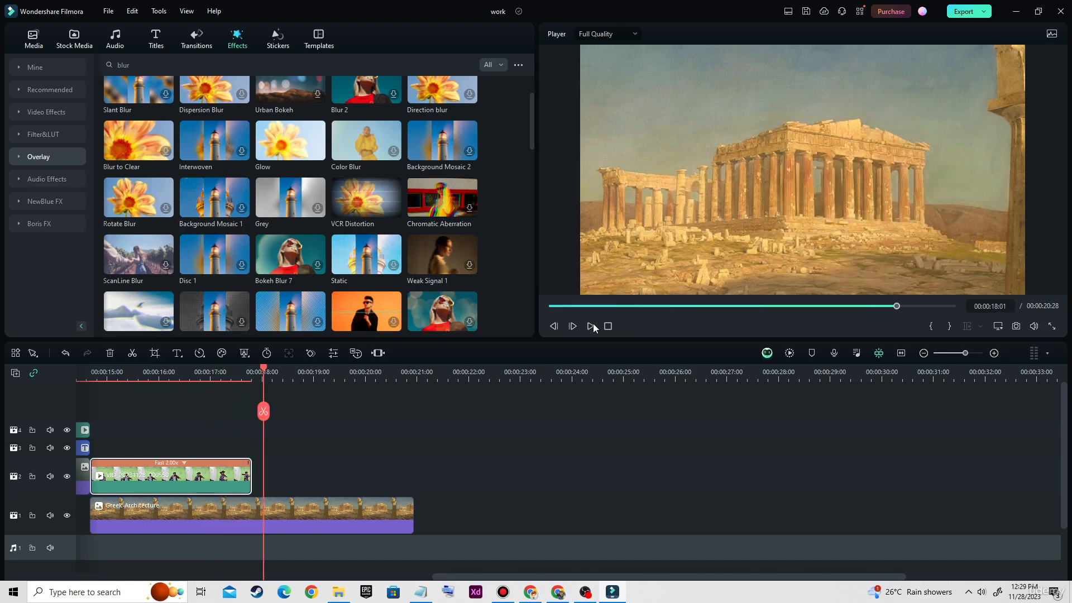
key(ctrl+z)
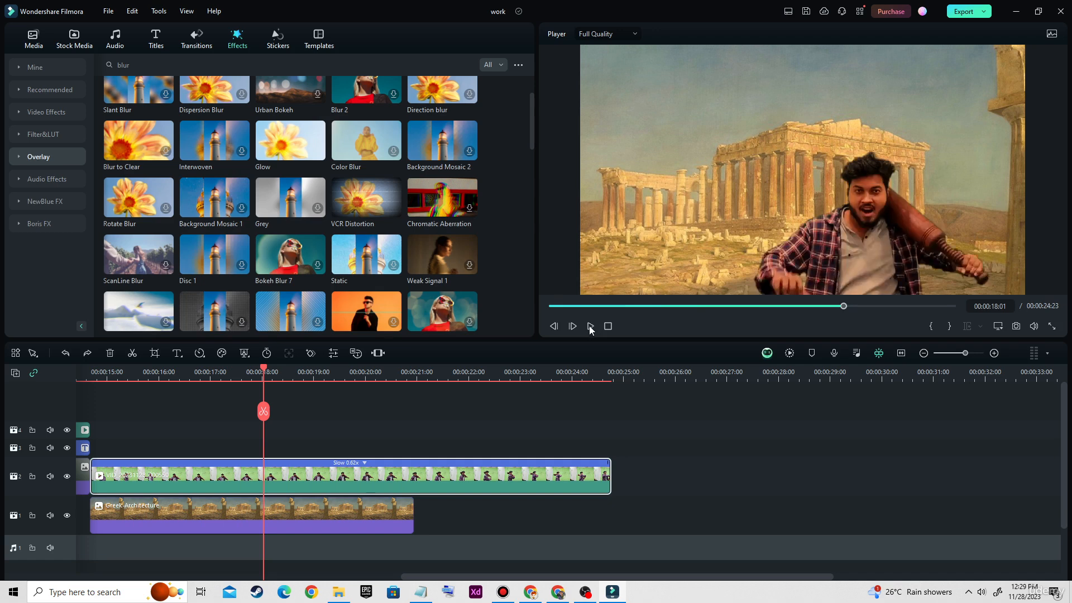
- Set the green-screen clip's uniform speed to 1.17 and its AI frame interpolation to Optical Flow
double_click(366, 478)
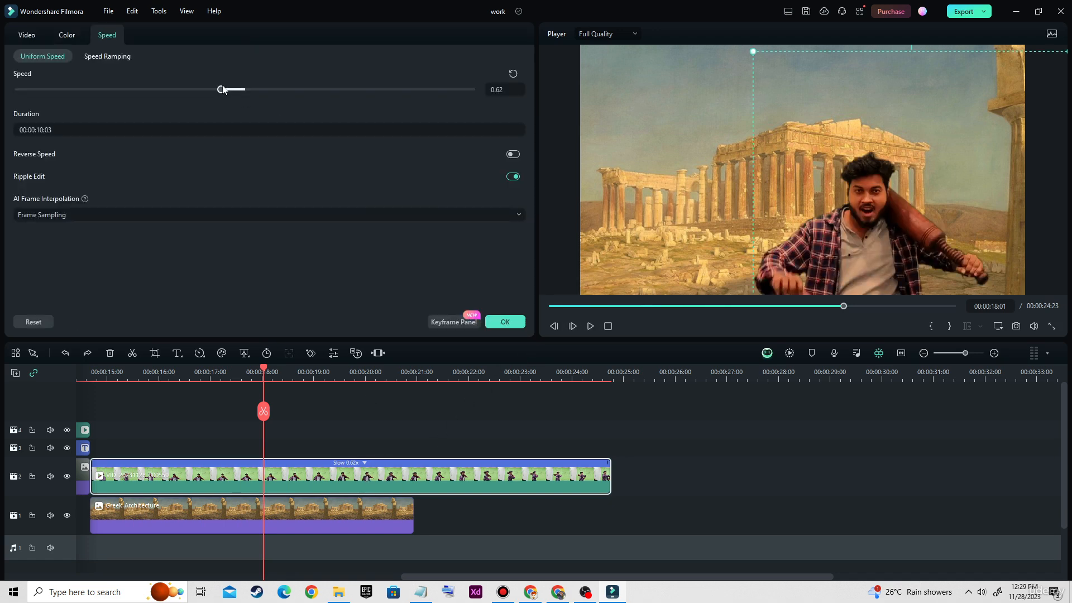
drag(222, 90, 179, 93)
mouse_move(266, 97)
mouse_down()
mouse_move(364, 96)
mouse_move(243, 96)
mouse_move(355, 95)
mouse_move(253, 101)
mouse_up()
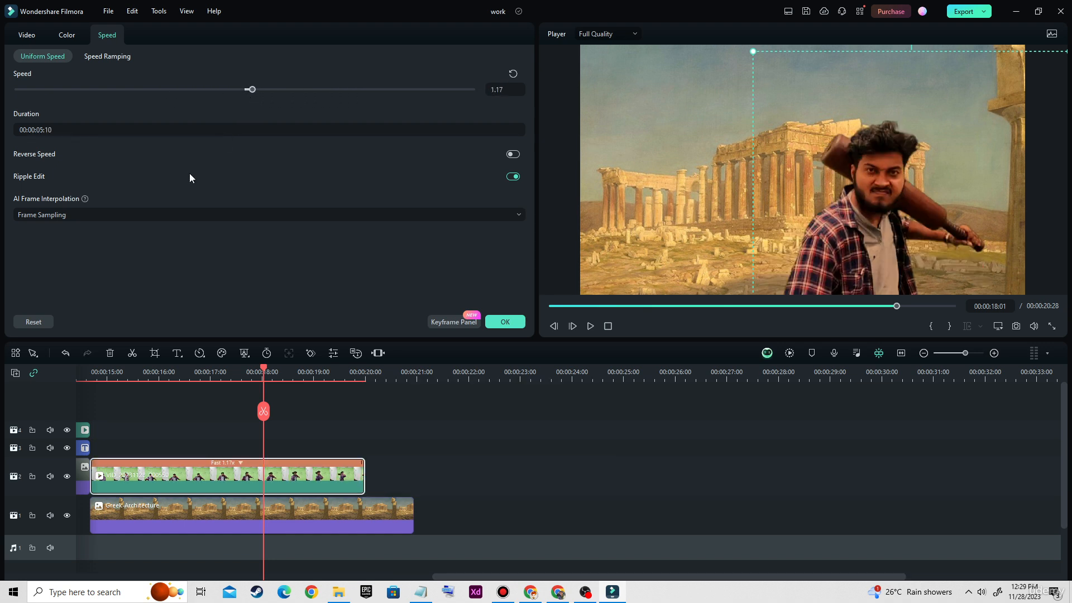
click(178, 217)
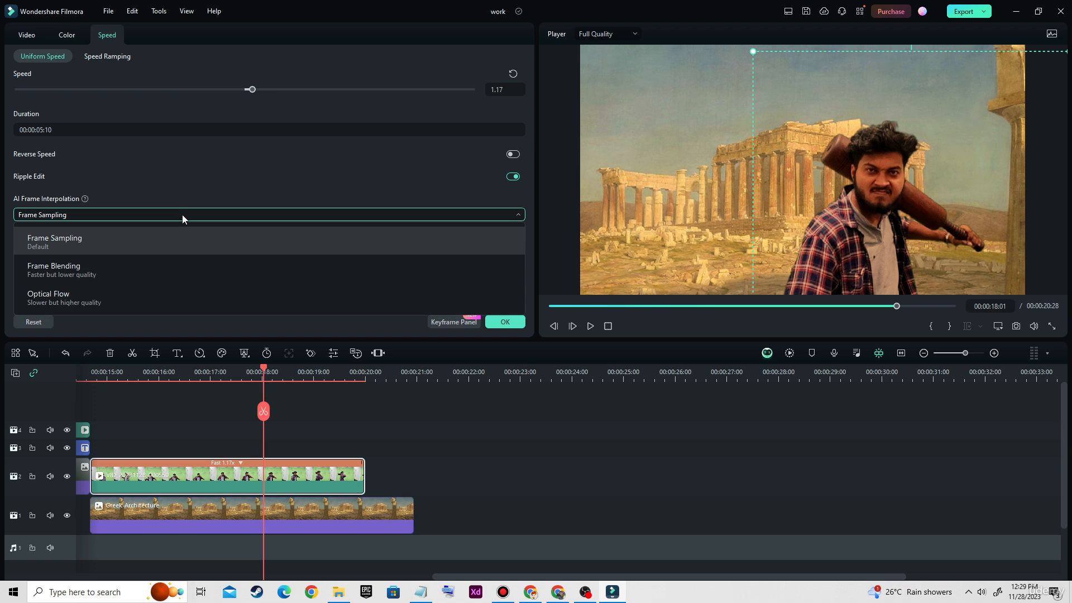
click(92, 299)
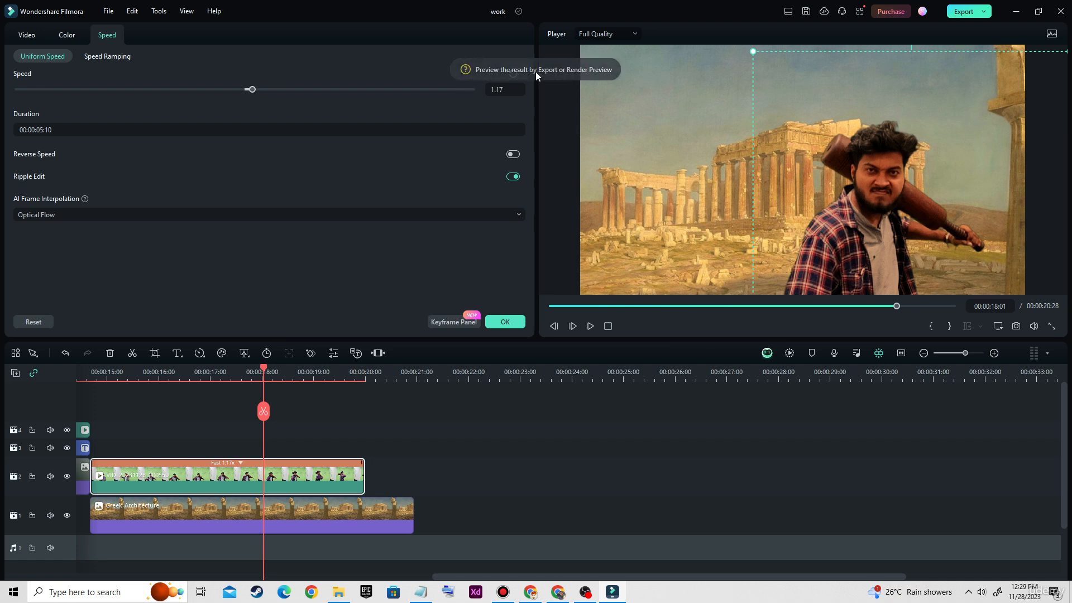
- Play the green-screen clip from its start to check the motion at the uniform speed
drag(263, 363, 149, 399)
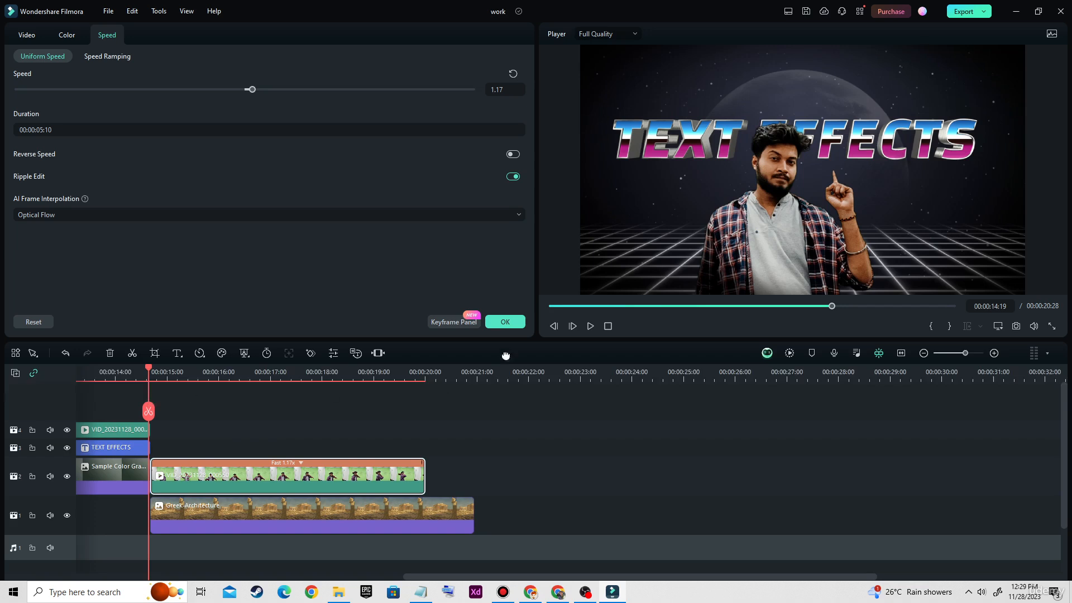
click(591, 326)
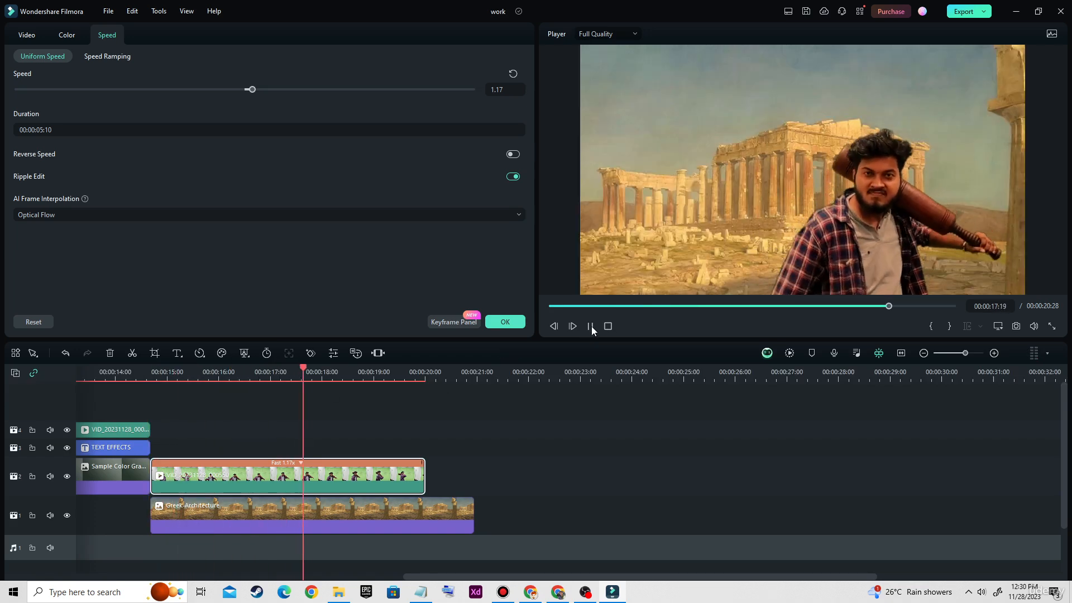
click(591, 326)
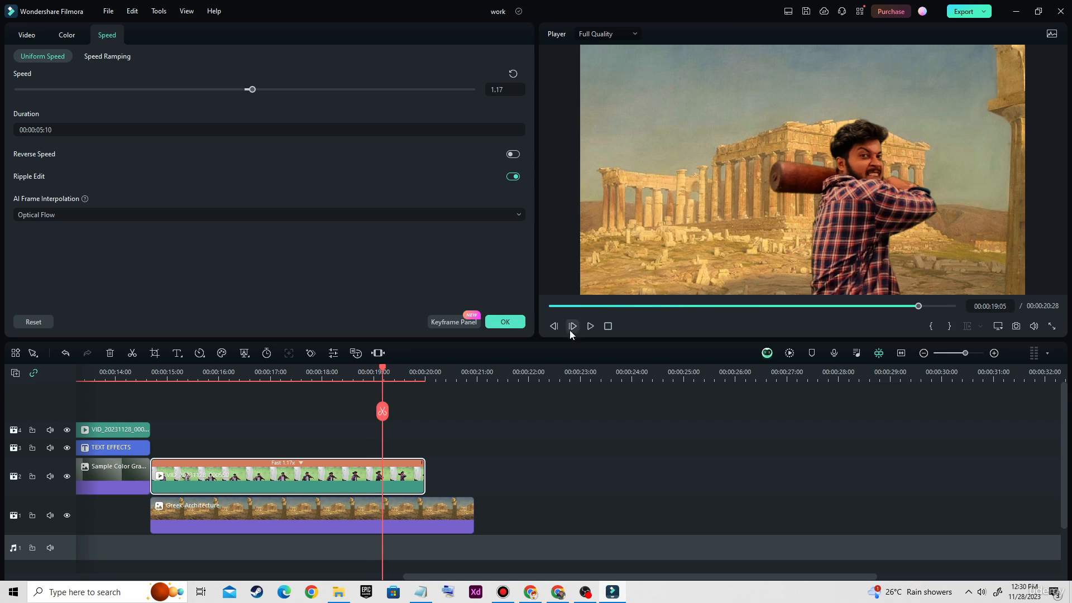
click(159, 215)
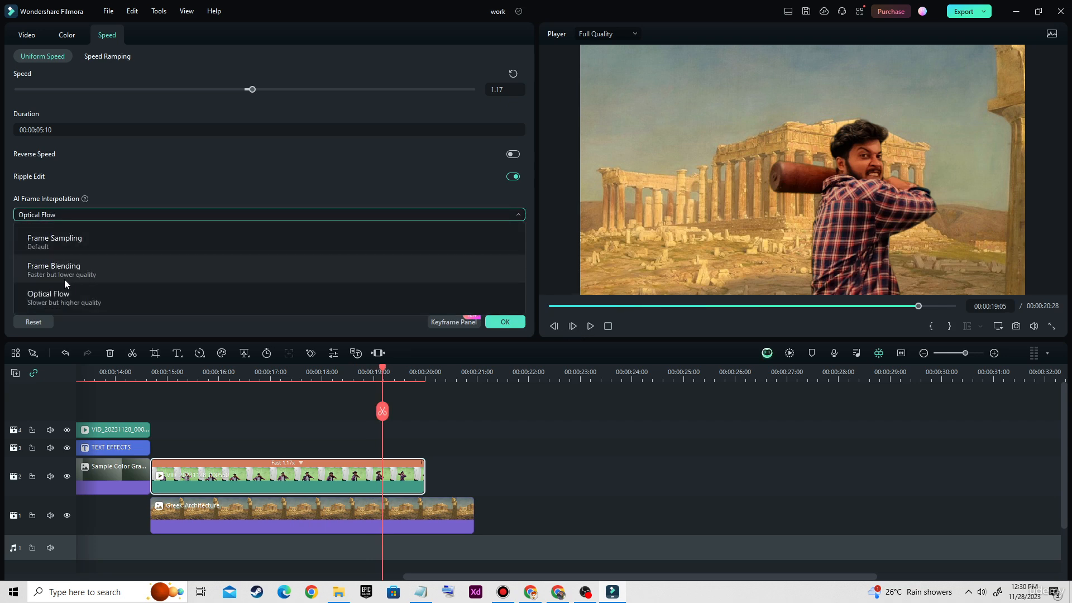
click(159, 144)
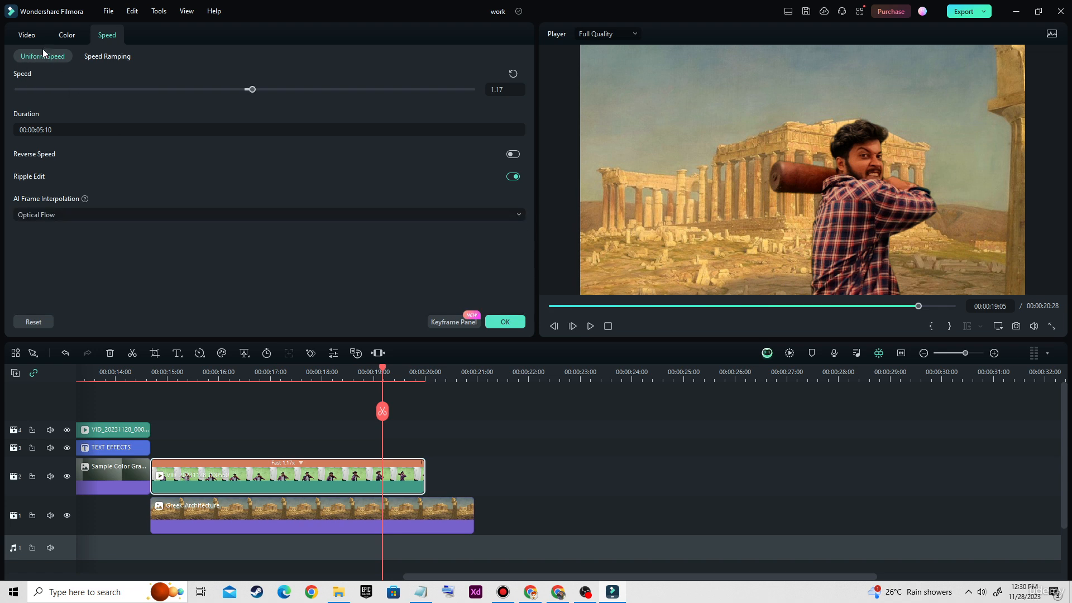
key(ctrl+alt+d)
mouse_move(77, 43)
mouse_down()
mouse_move(104, 71)
mouse_move(161, 70)
mouse_up()
key(ctrl+alt+d)
- Apply the Montage speed ramping preset to the green-screen clip, overriding its uniform speed
click(106, 57)
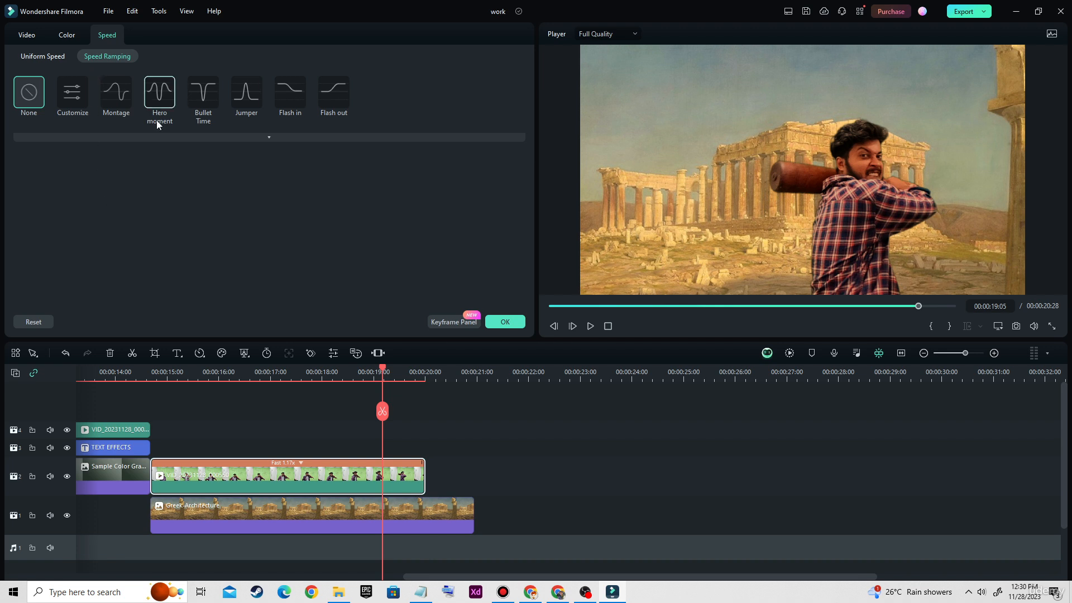
click(117, 99)
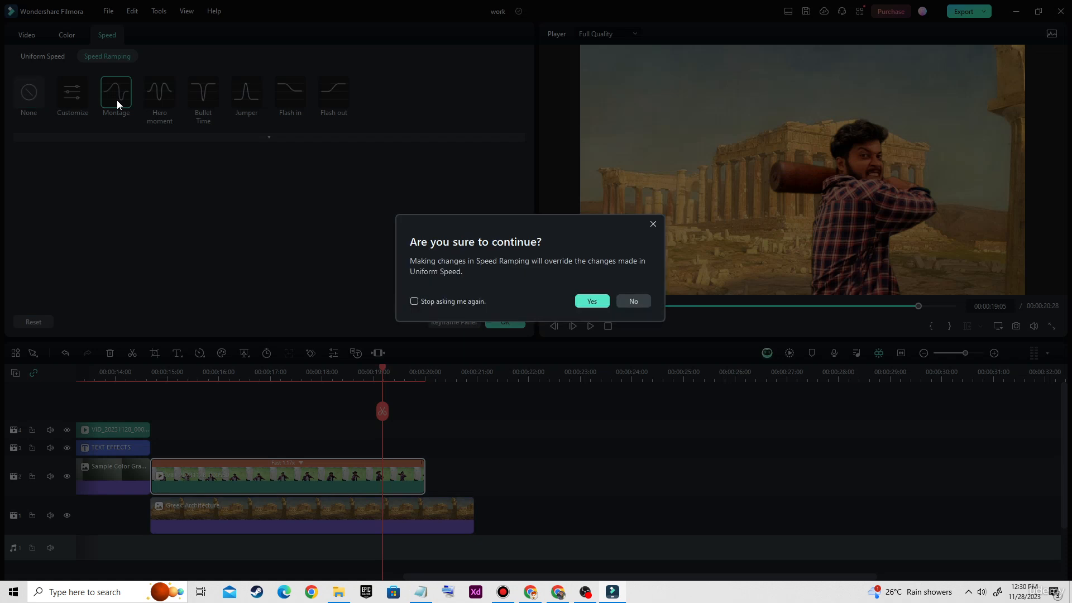
click(591, 301)
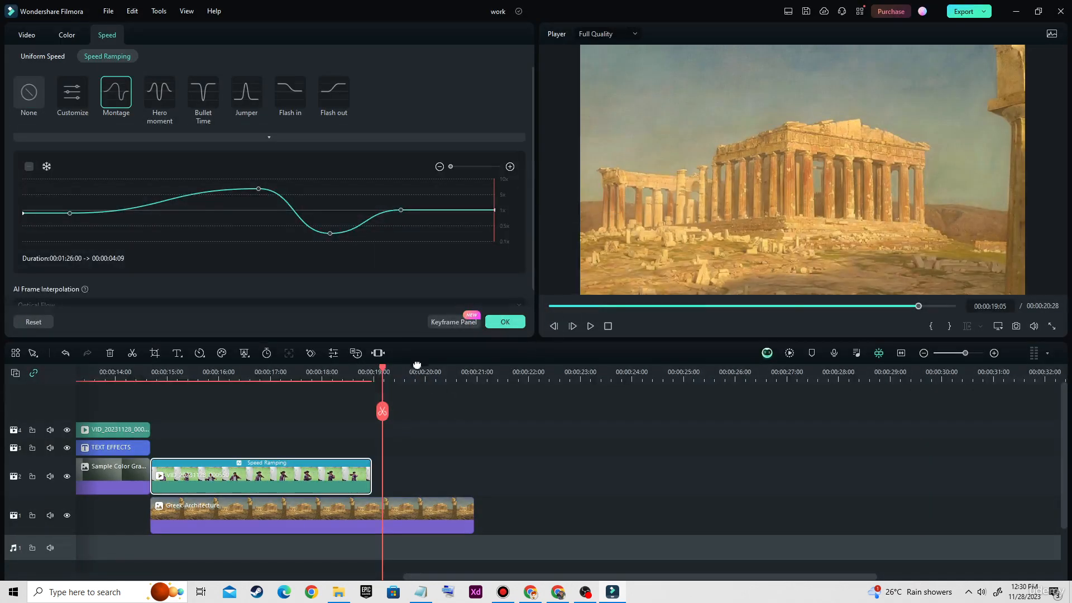
- Play the green-screen clip from its start to compare its motion with the Montage speed curve
drag(384, 370, 148, 391)
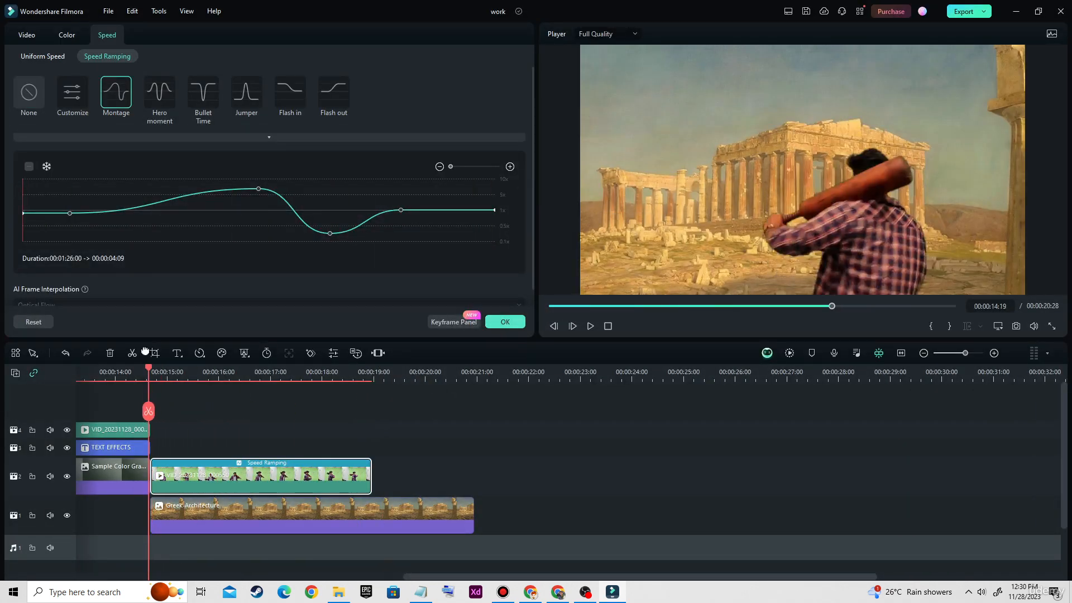
mouse_move(12, 152)
mouse_down()
mouse_move(19, 164)
mouse_move(253, 268)
mouse_move(527, 273)
mouse_up()
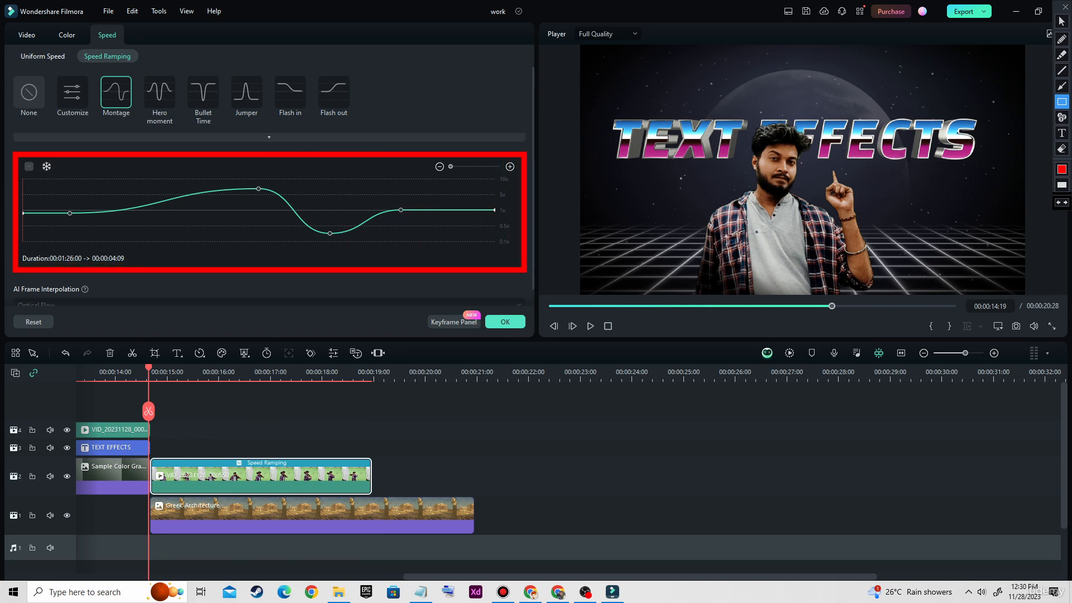
key(Escape)
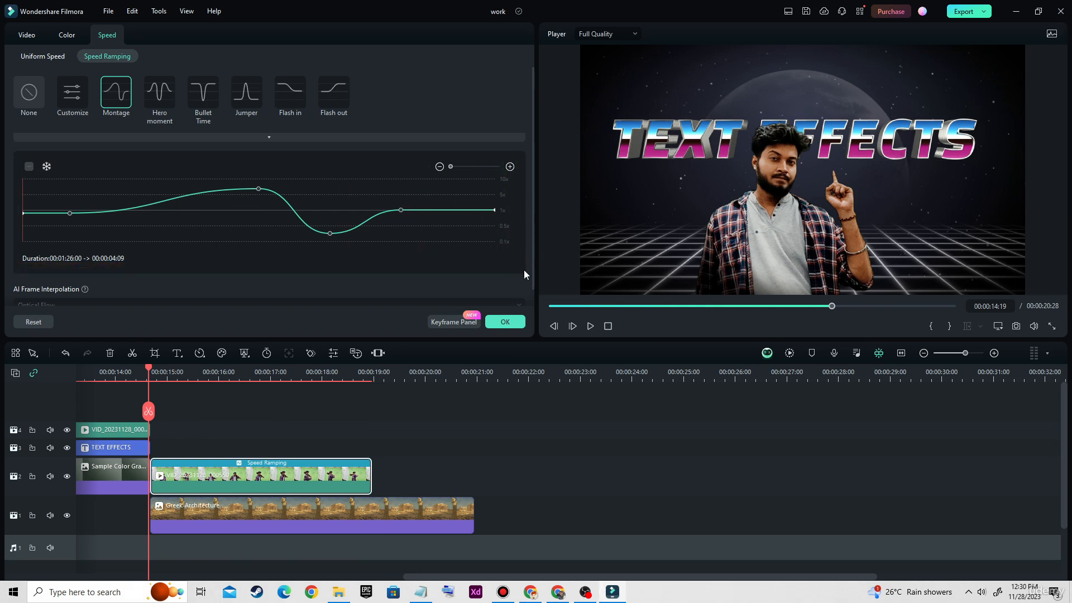
click(591, 327)
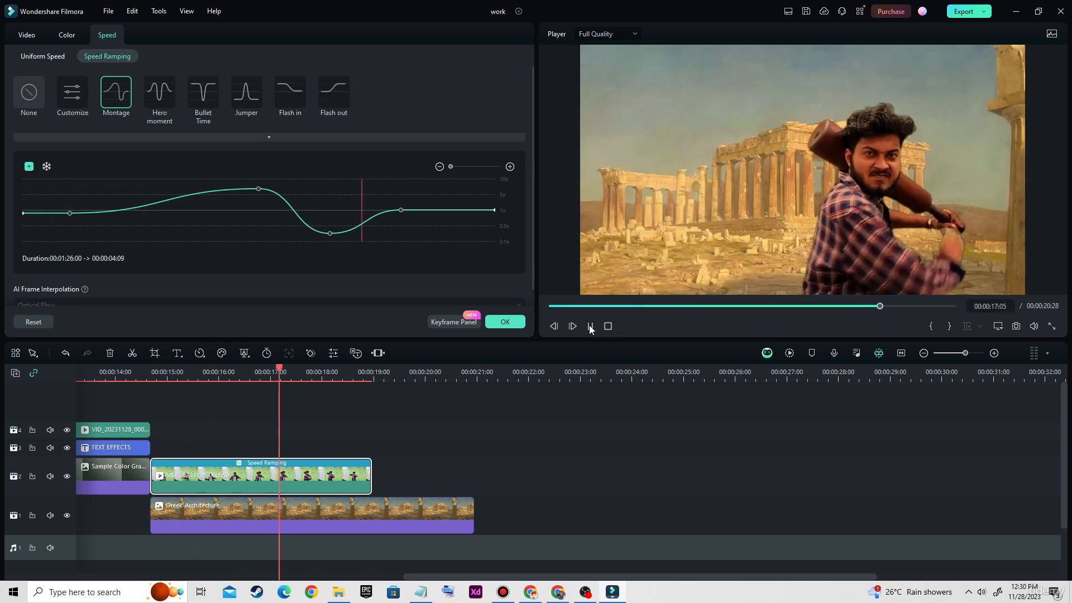
click(591, 327)
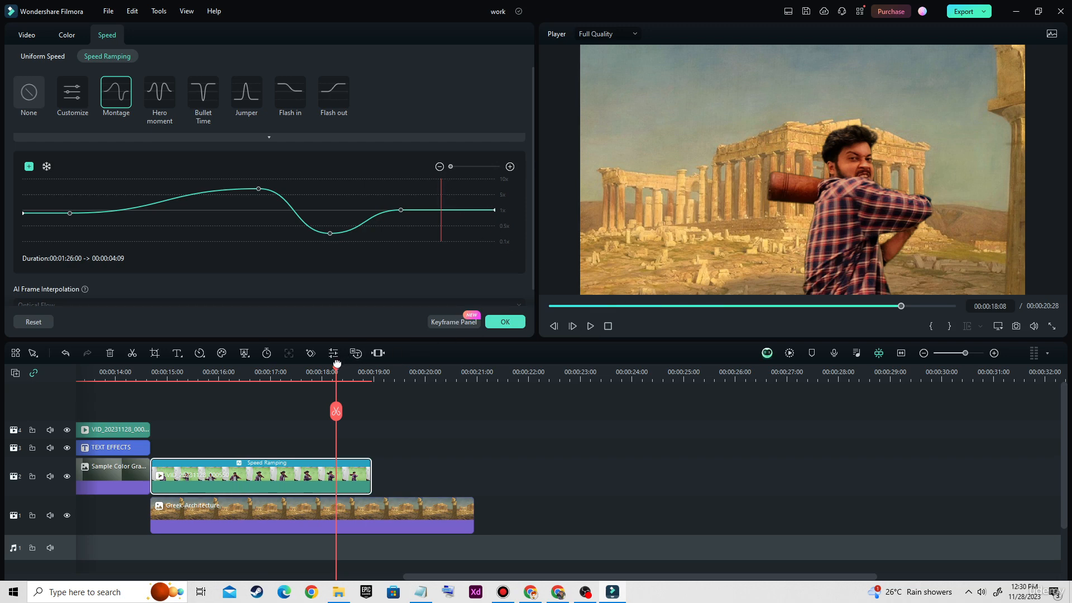
drag(333, 369, 146, 415)
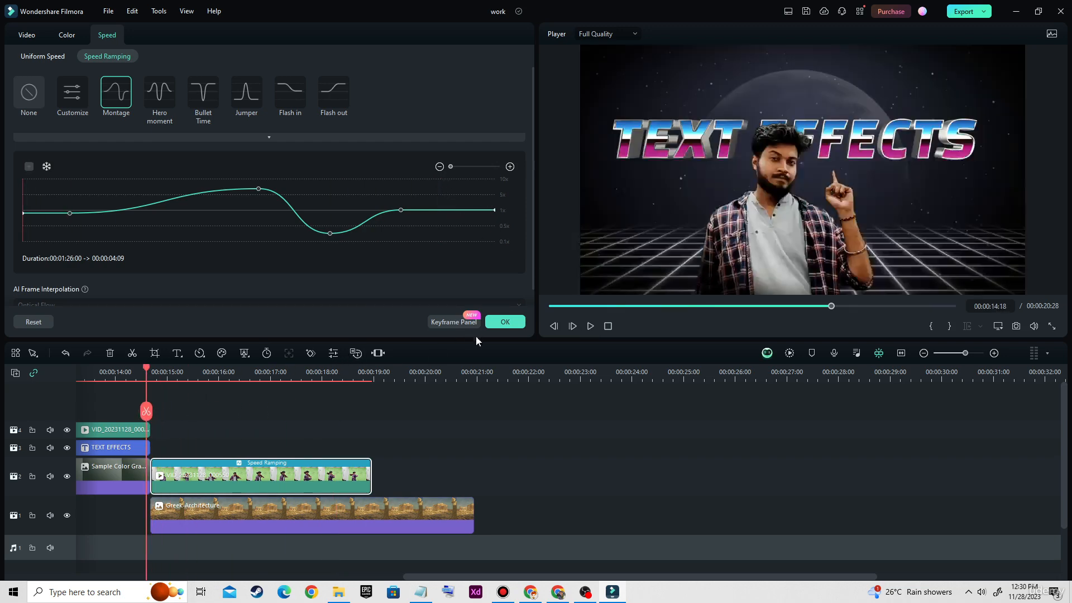
click(590, 327)
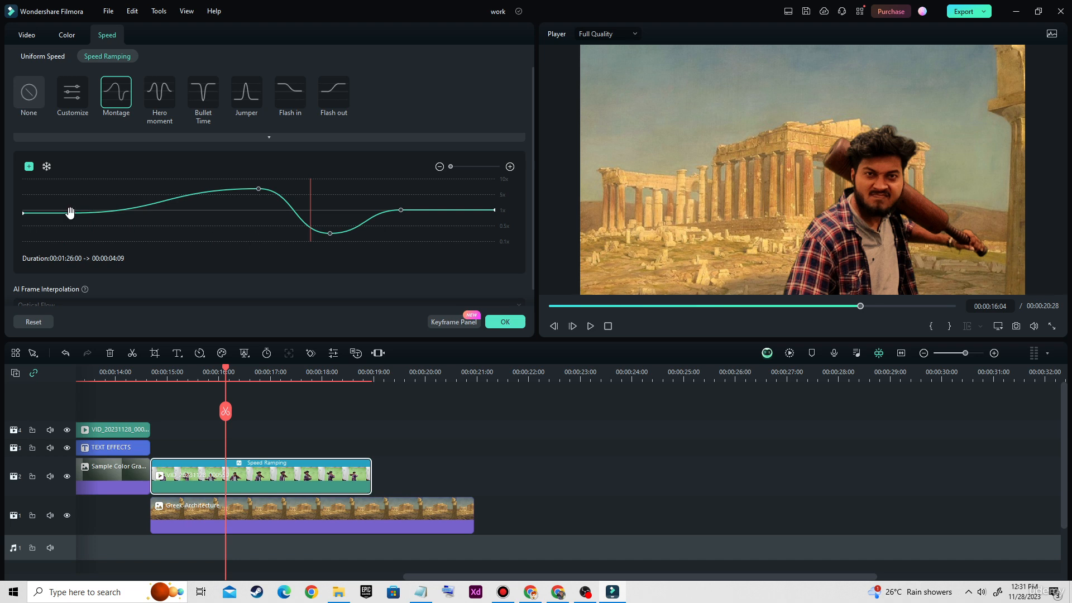
- Raise the first control point of the clip's speed ramping curve to nearly 10x
drag(69, 213, 71, 240)
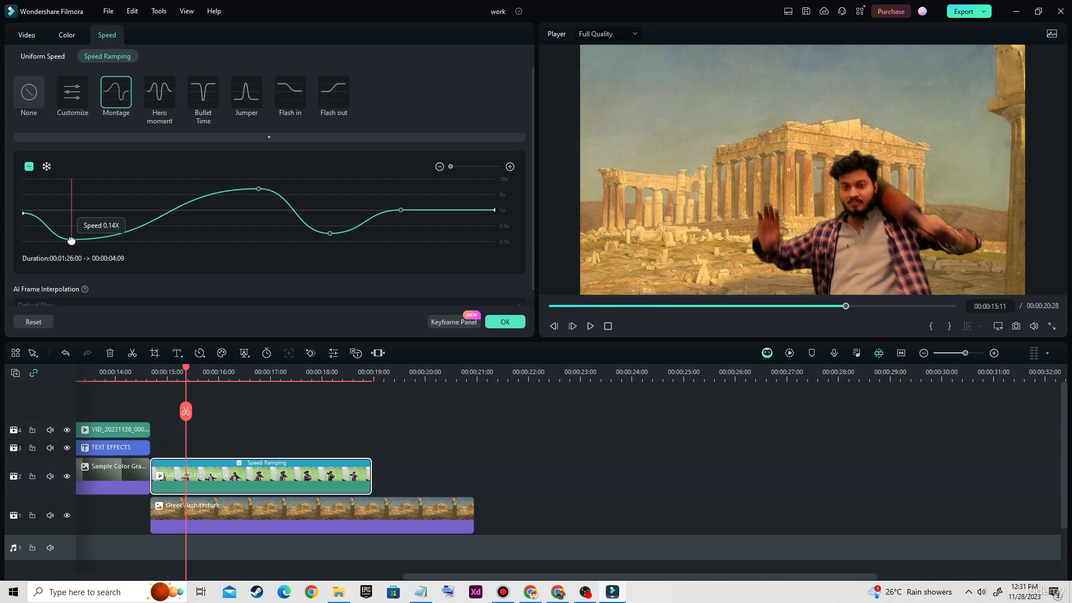
drag(71, 241, 72, 181)
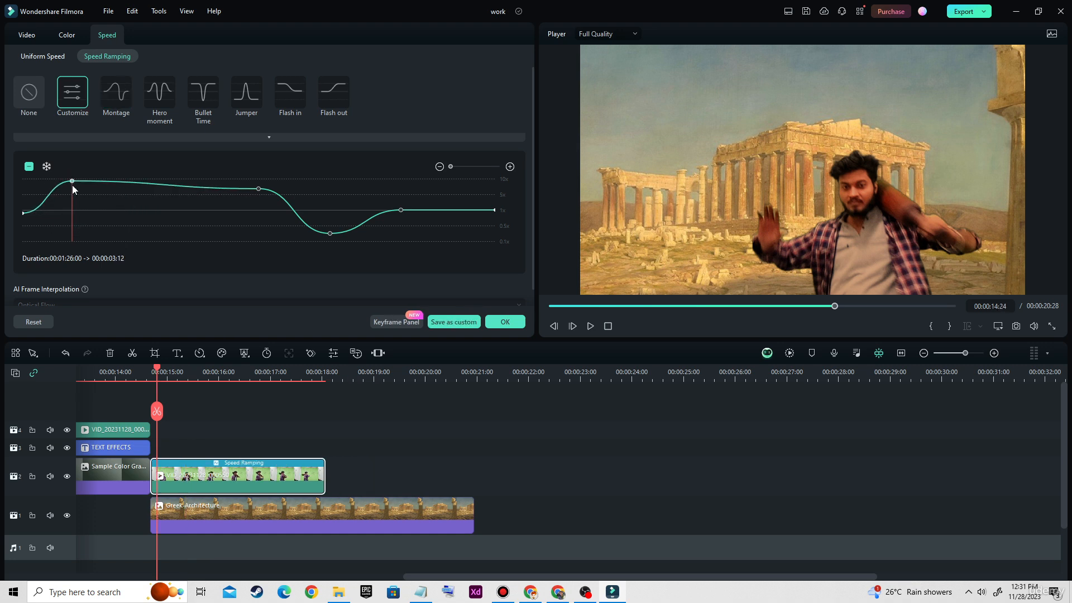
click(160, 190)
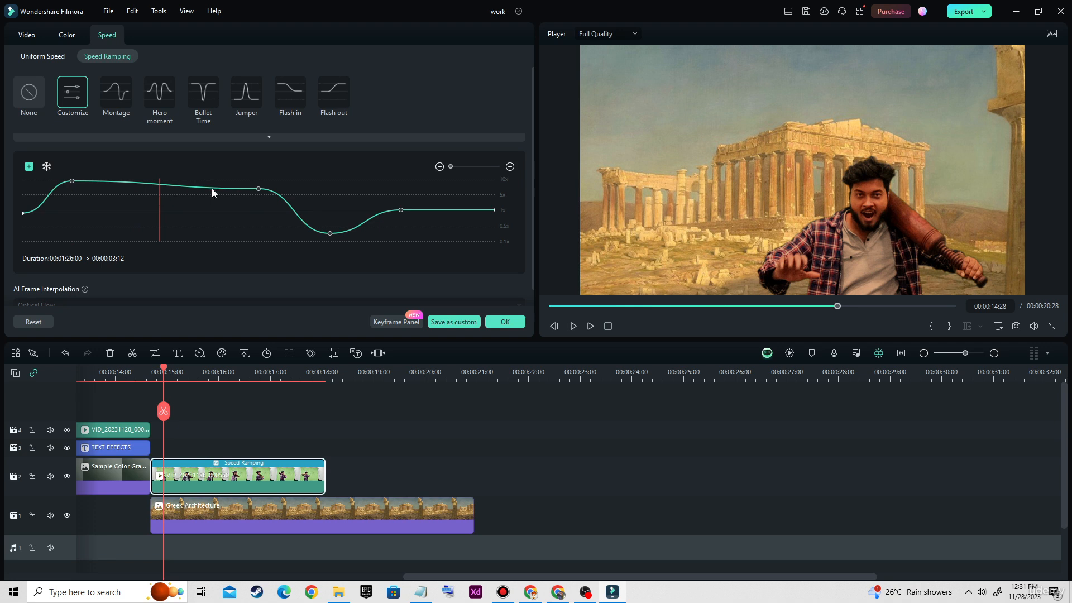
- Lower the speed curve's second control point to about 0.30x, level with the third, and the first control point to about 7.3x
drag(258, 188, 240, 232)
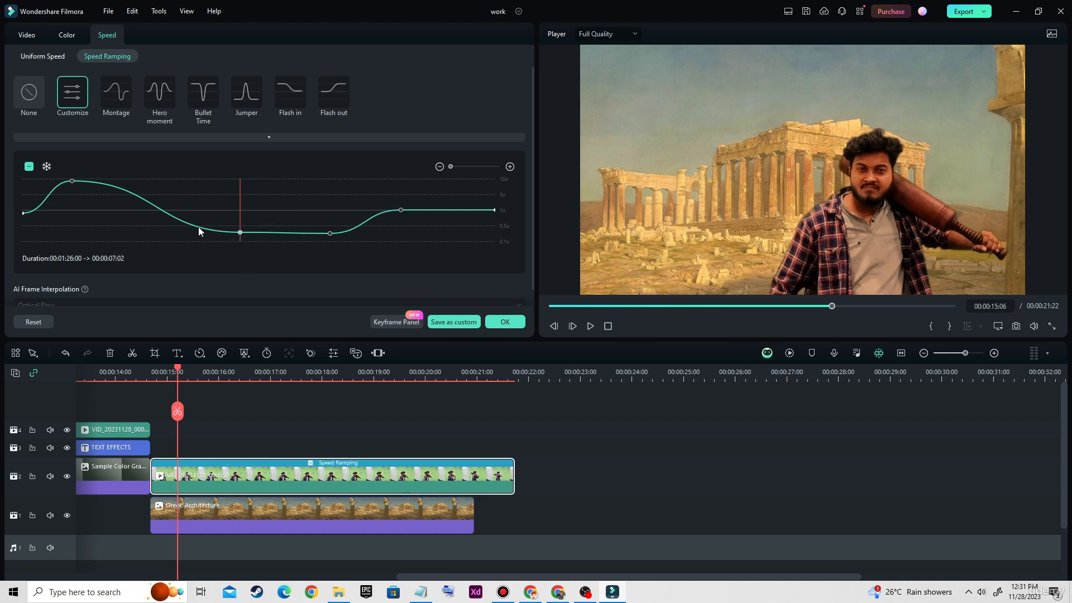
click(72, 183)
drag(71, 184, 72, 187)
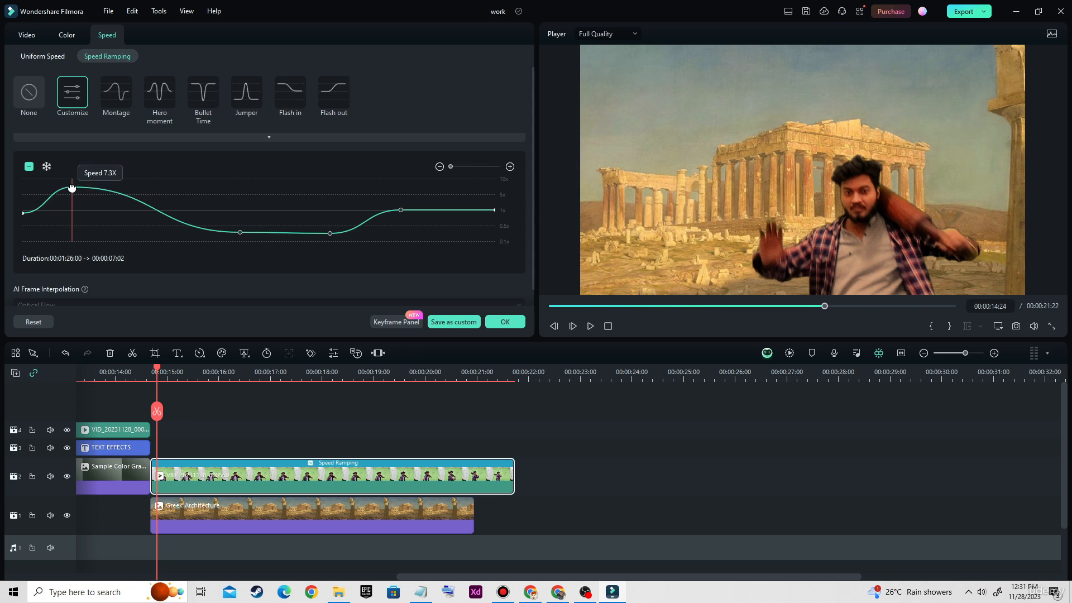
click(239, 233)
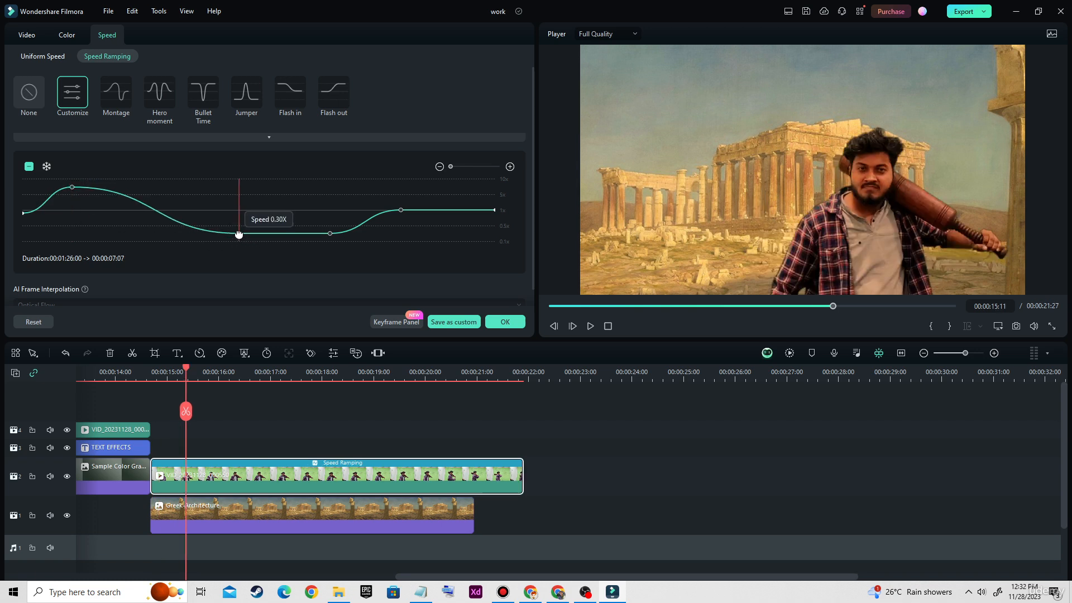
drag(239, 233, 239, 235)
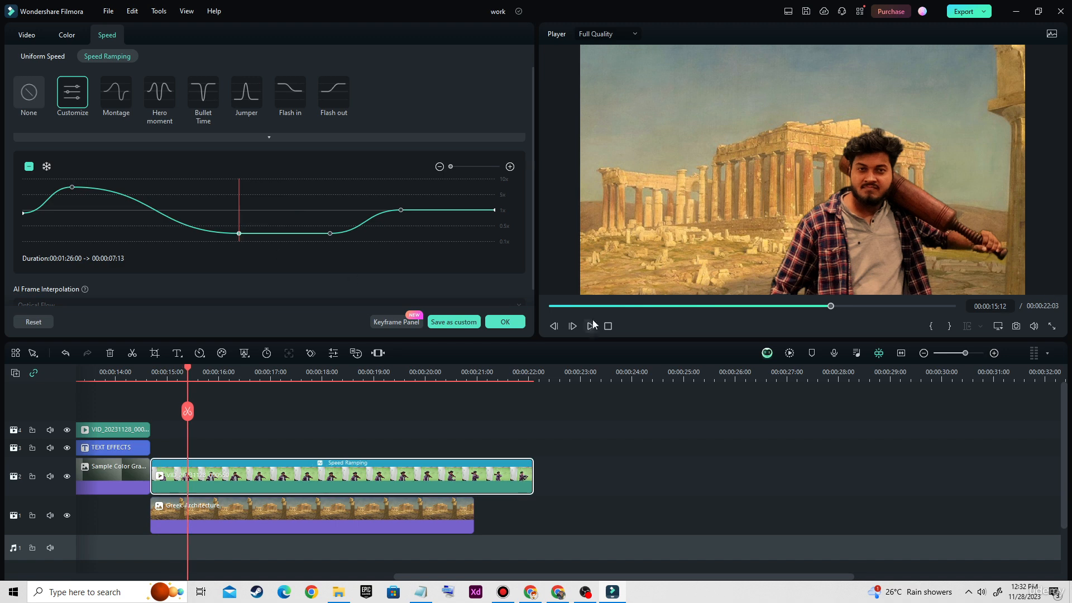
- Play the green-screen clip from its start to check the reshaped speed curve
drag(187, 369, 146, 370)
click(590, 326)
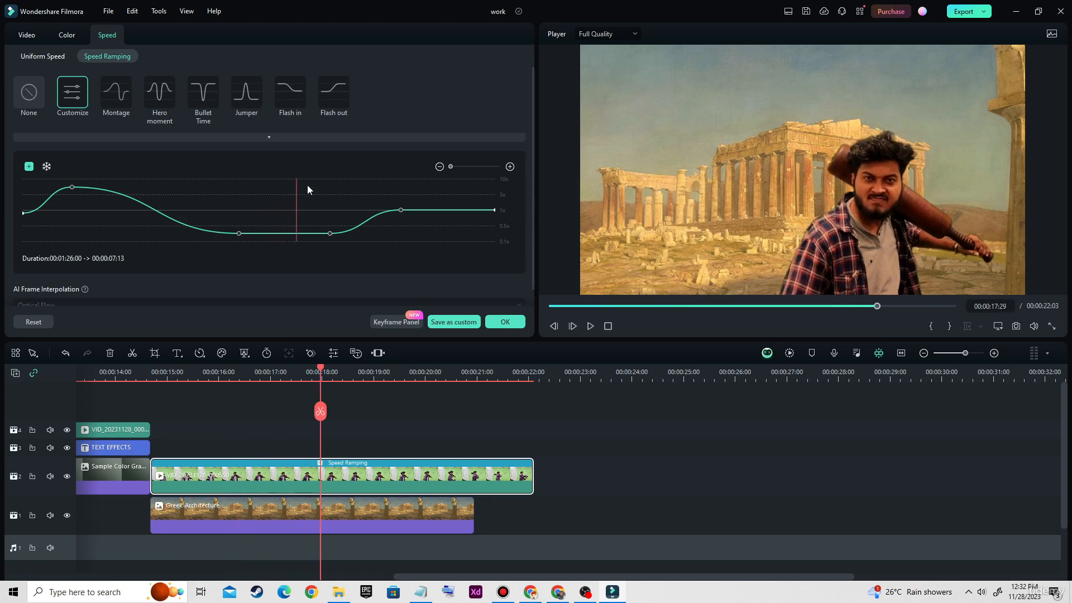
key(ctrl+alt+d)
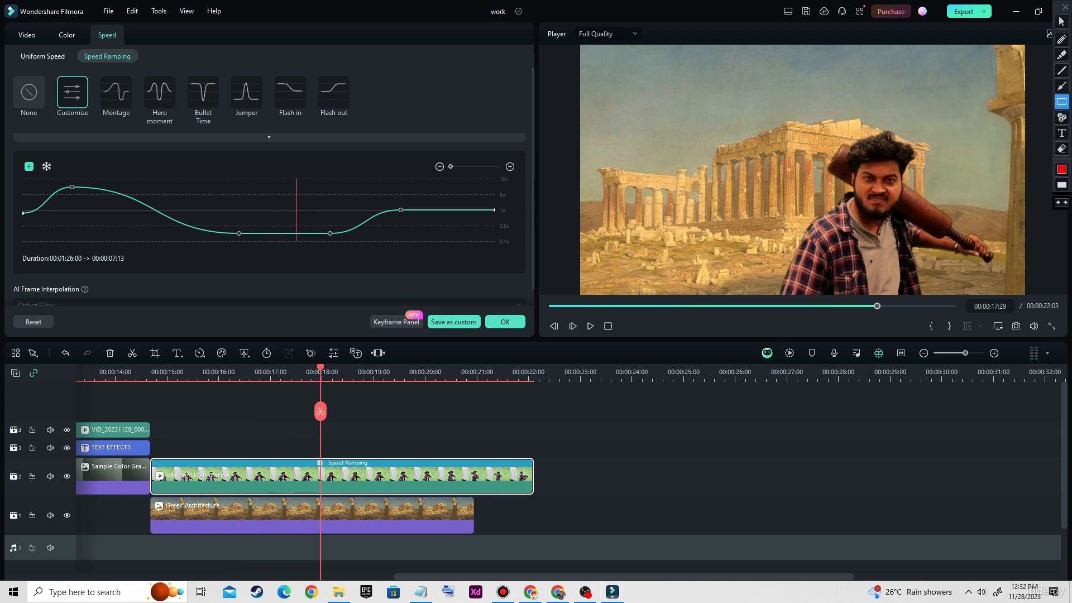
mouse_move(223, 209)
mouse_down()
mouse_move(299, 257)
mouse_move(356, 251)
mouse_up()
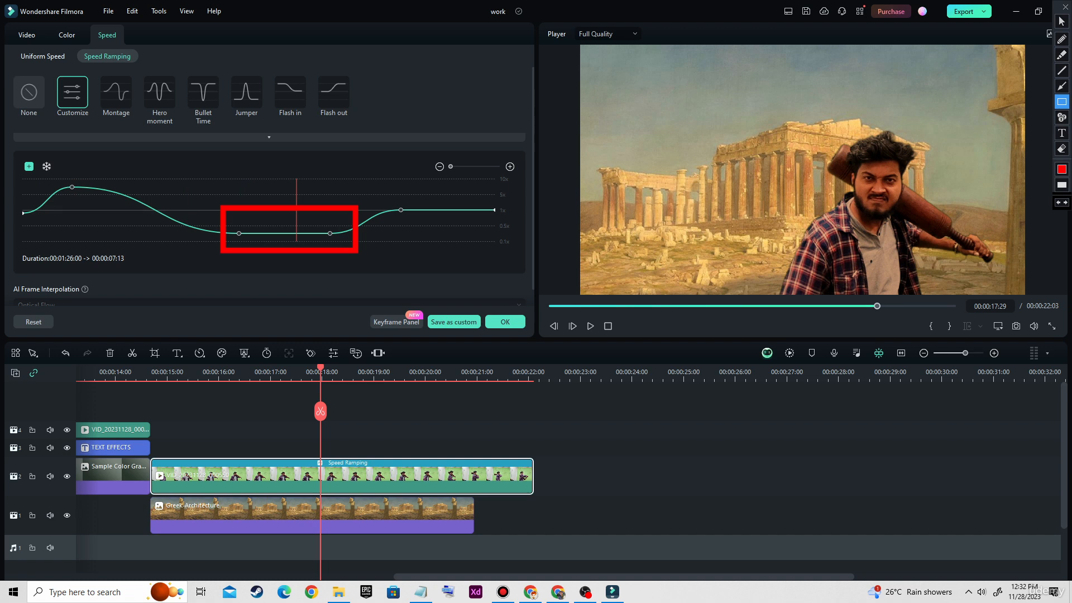
key(ctrl+alt+d)
key(ctrl+alt+d)
mouse_move(42, 171)
mouse_down()
mouse_move(70, 208)
mouse_move(190, 222)
mouse_up()
key(ctrl+z)
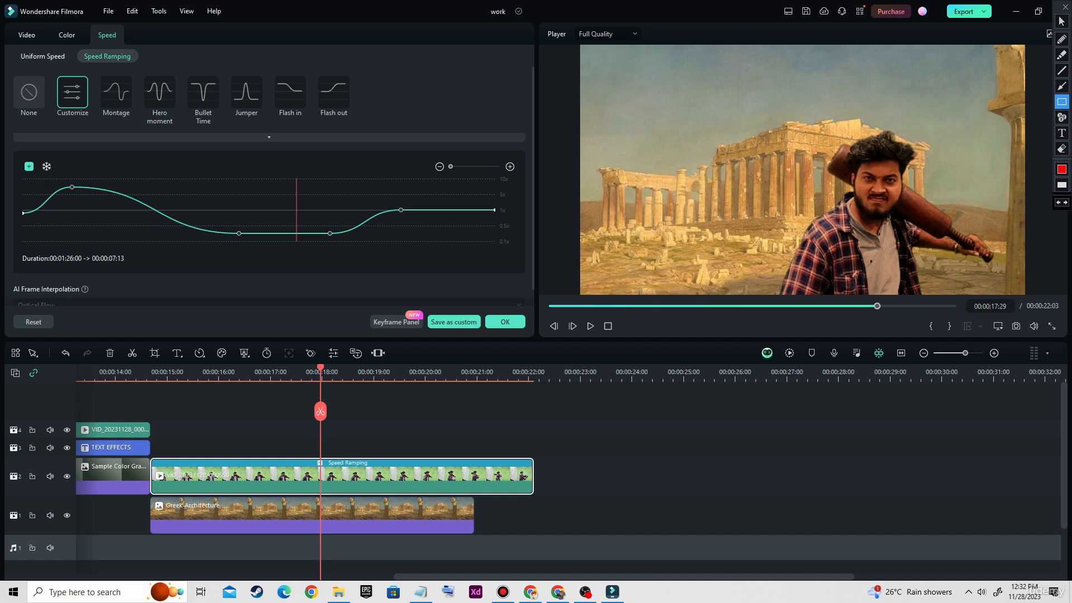
mouse_move(367, 189)
mouse_down()
mouse_move(480, 233)
mouse_move(377, 238)
mouse_move(400, 224)
mouse_move(499, 222)
mouse_up()
key(Escape)
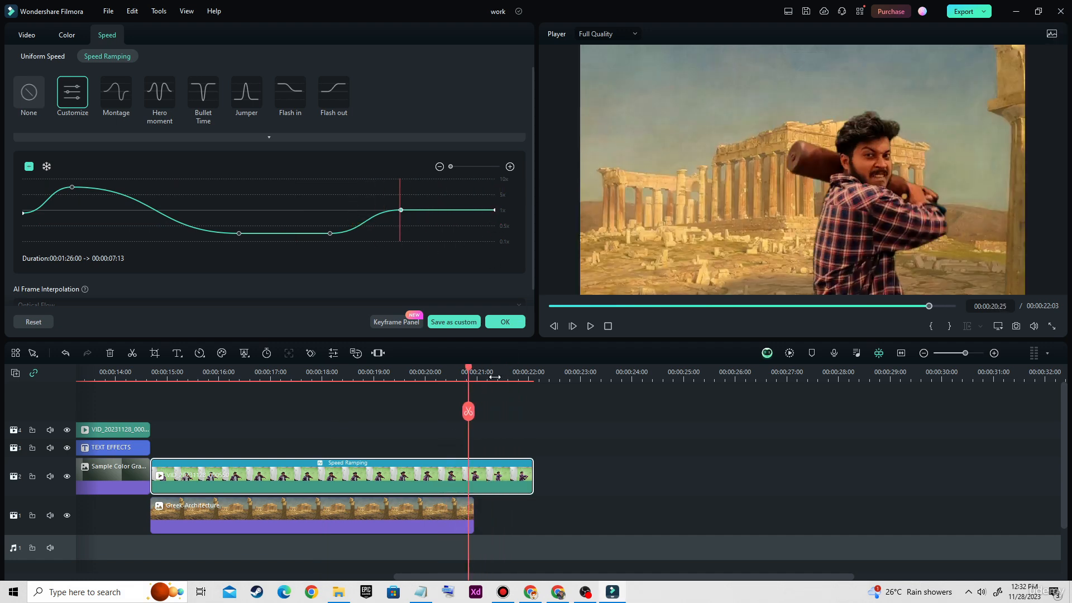
- Select the green-screen clip and the Greek Architecture background together and render the timeline preview
drag(467, 371, 163, 391)
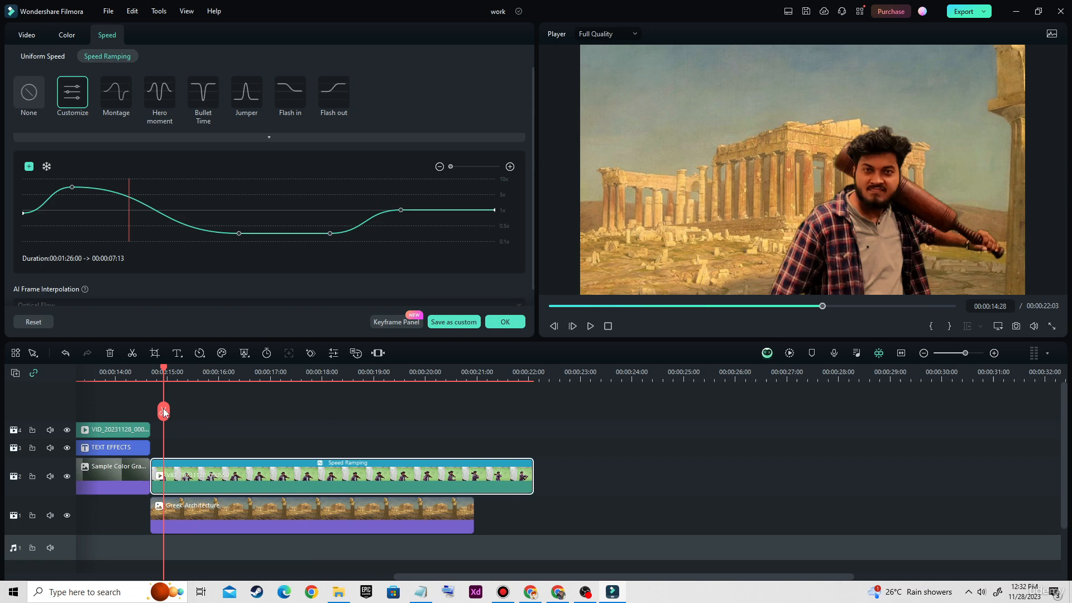
click(535, 552)
drag(555, 548, 274, 426)
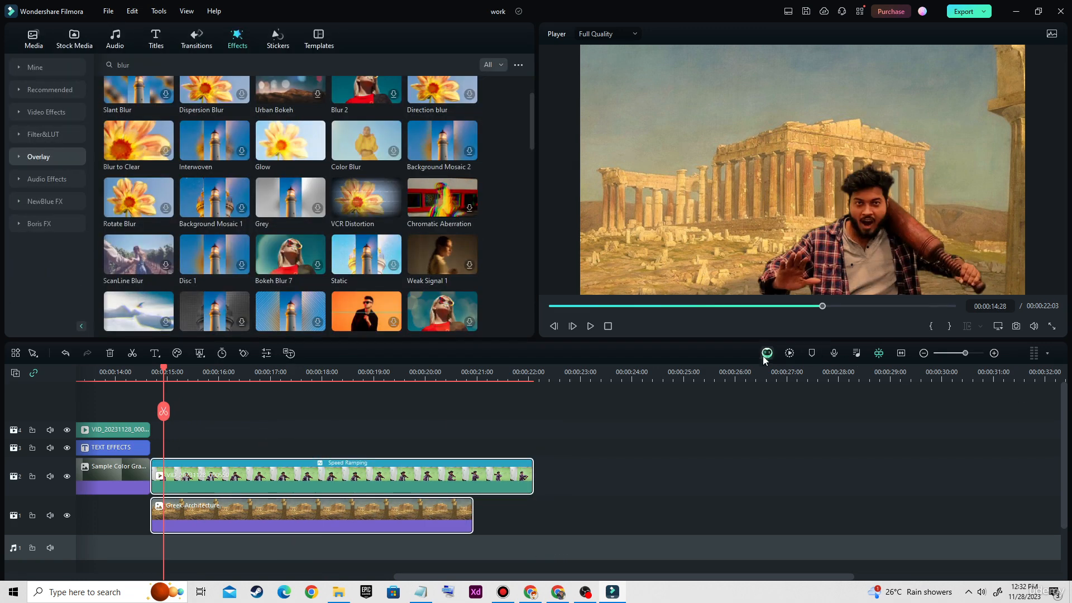
click(792, 354)
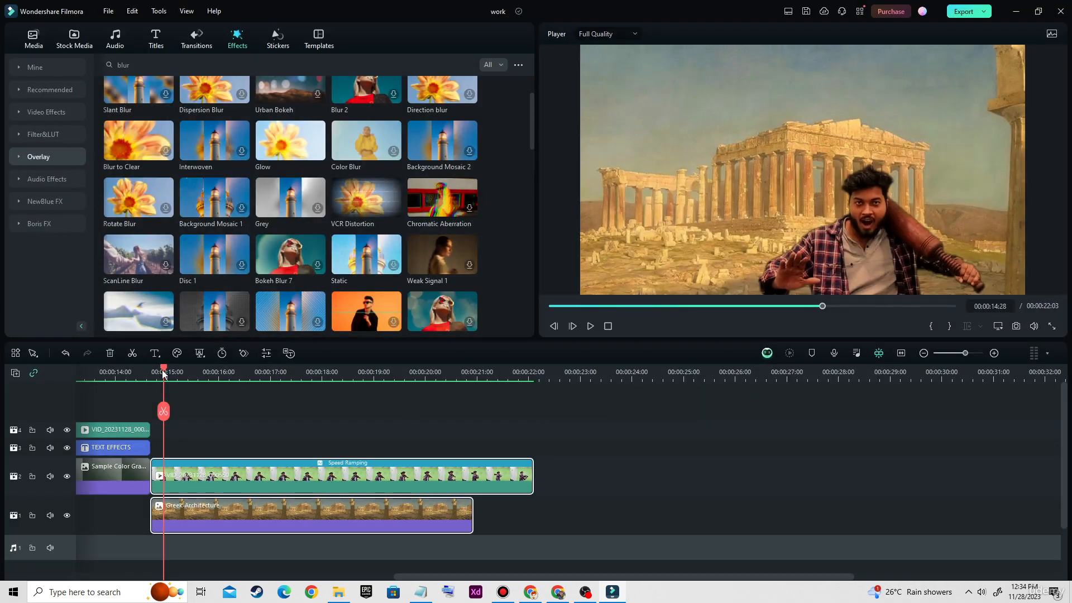
- Play the rendered timeline briefly from its very beginning
drag(164, 374, 149, 373)
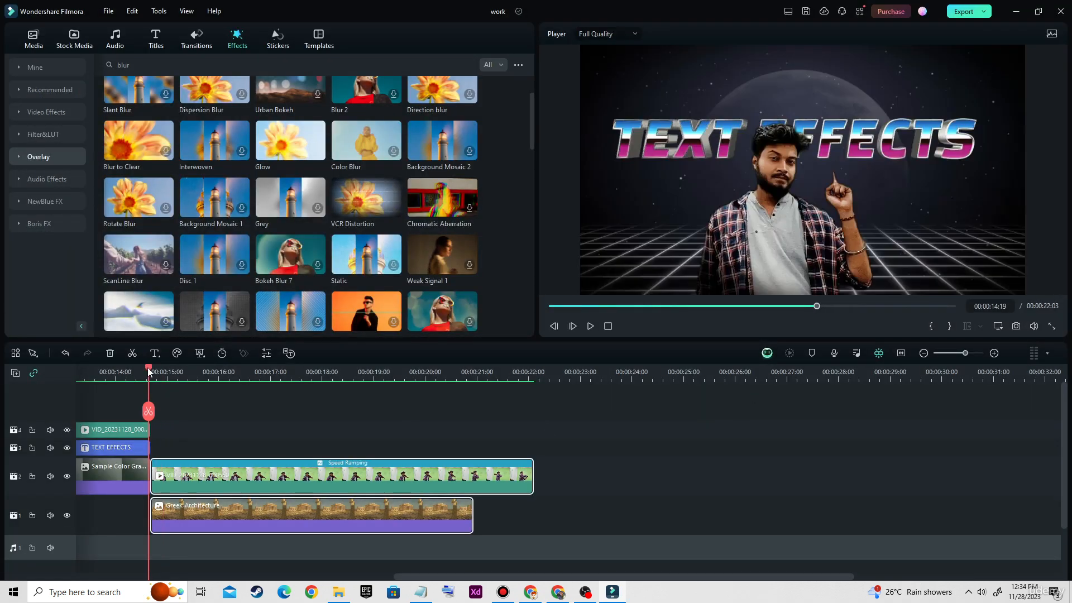
click(589, 327)
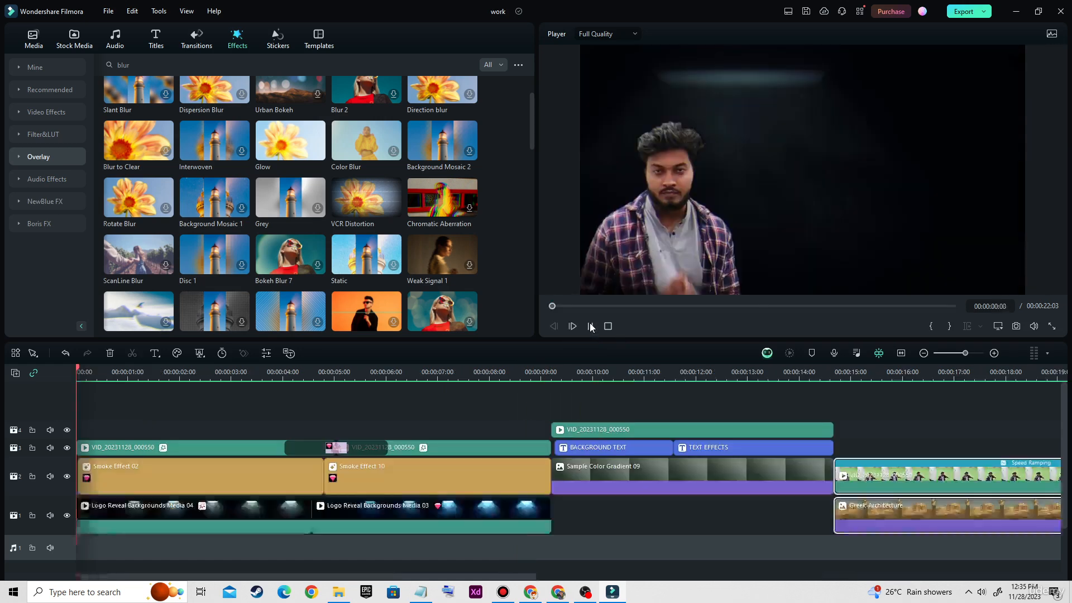
click(591, 327)
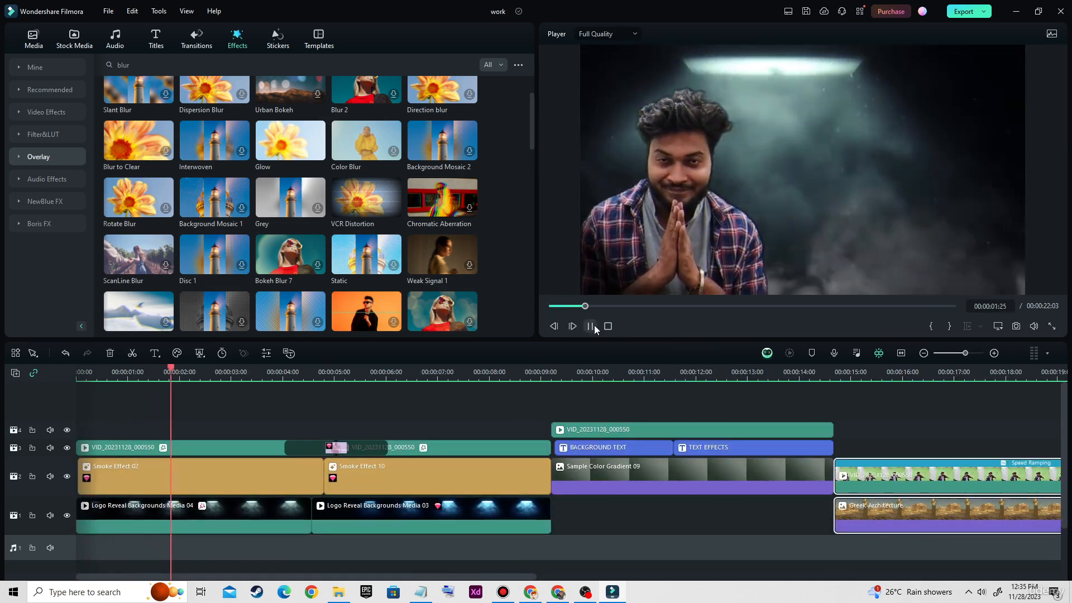
click(592, 327)
- Play the rendered green-screen clip from its start through the slow section to review the speed ramp
mouse_move(964, 353)
mouse_down()
mouse_move(947, 354)
mouse_move(962, 353)
mouse_up()
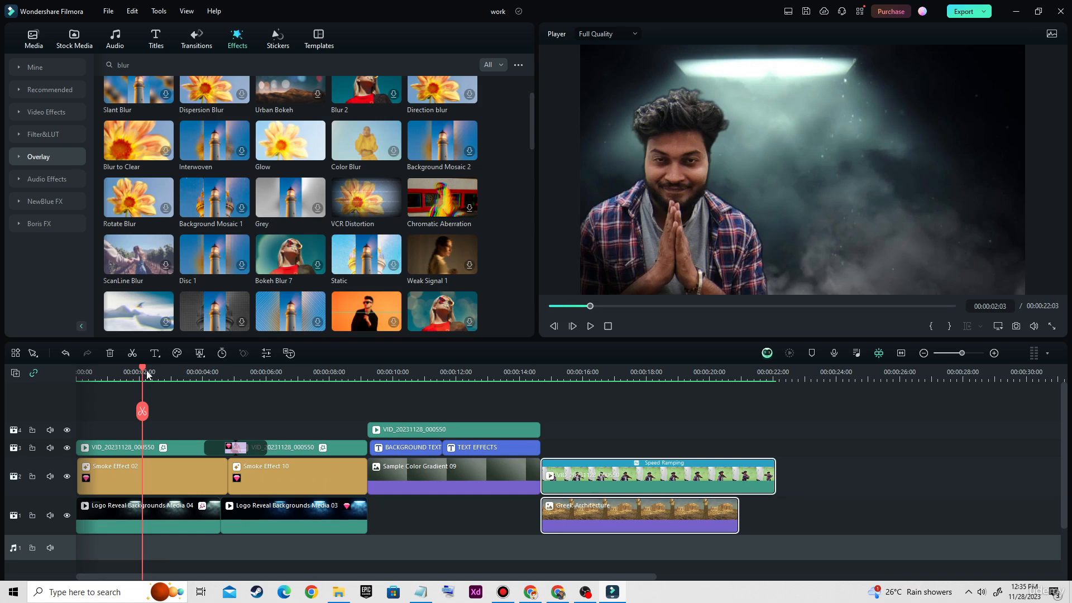
drag(148, 374, 547, 416)
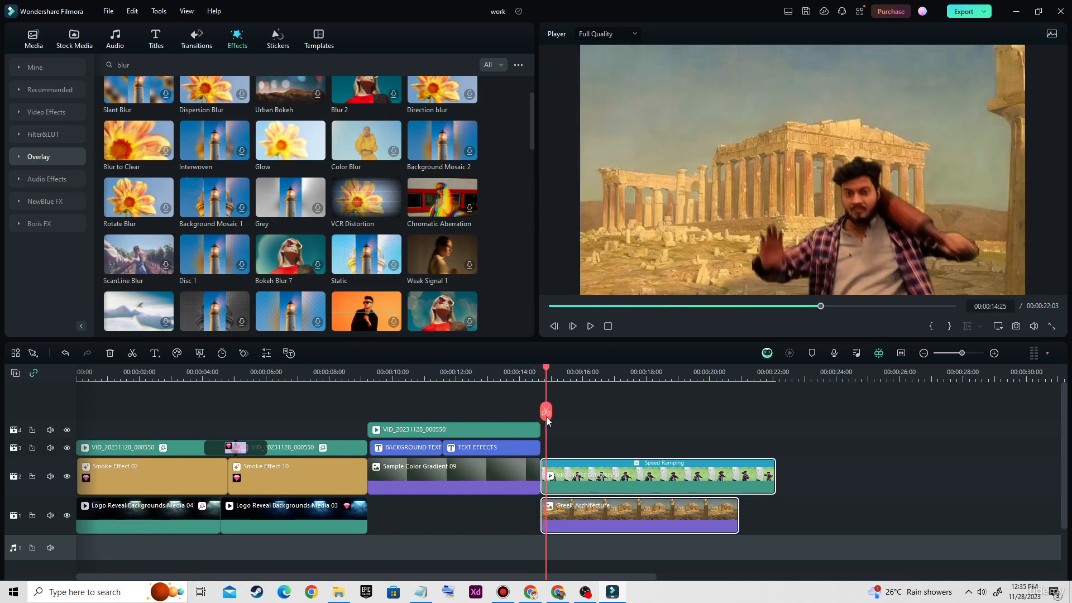
drag(963, 353, 961, 353)
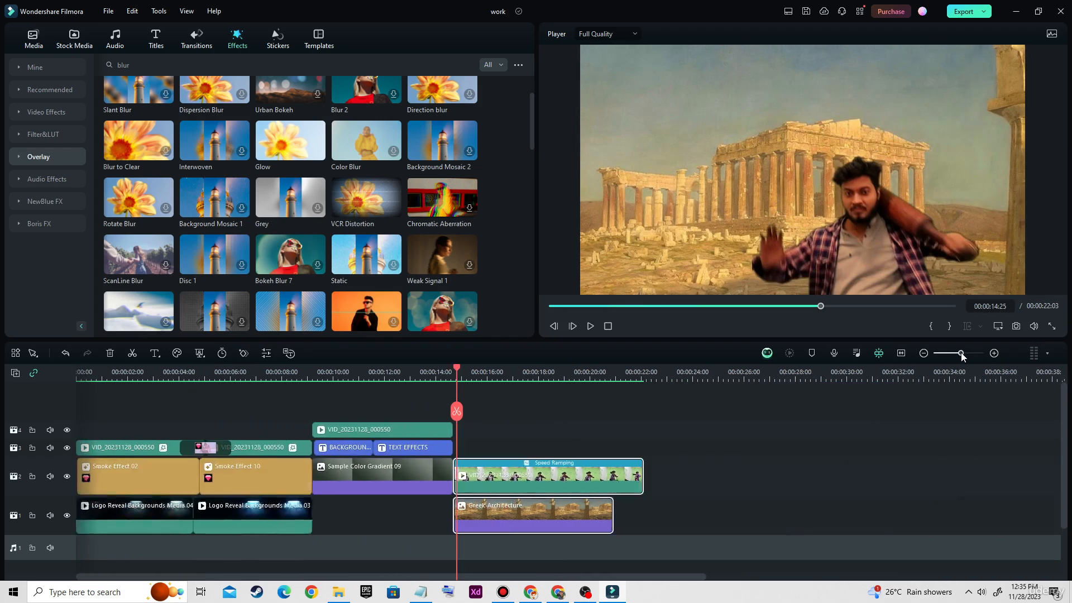
drag(263, 575, 350, 583)
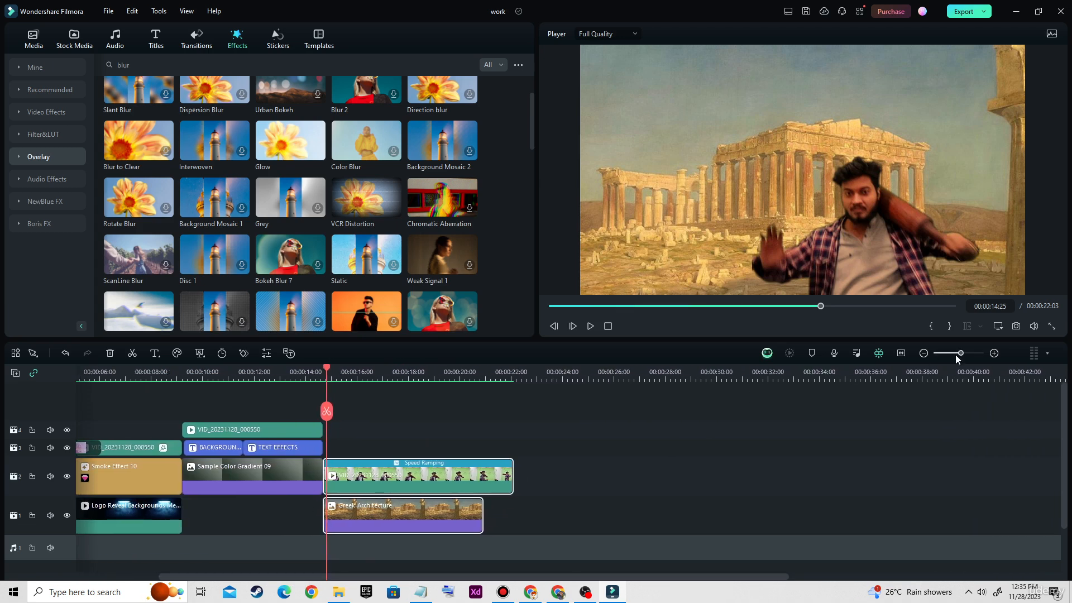
drag(962, 353, 966, 355)
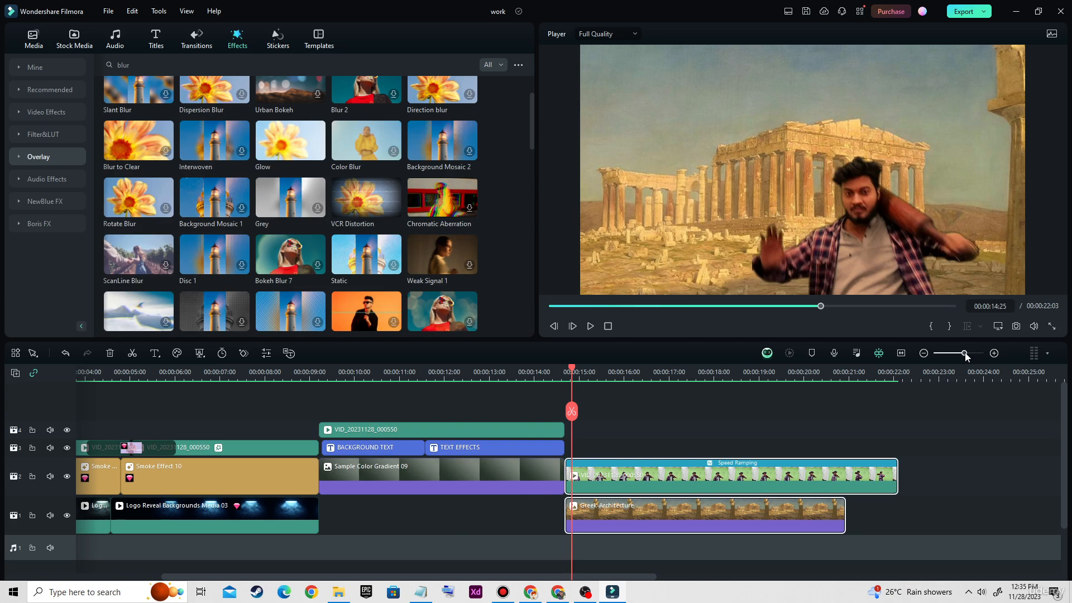
drag(572, 373, 563, 373)
click(591, 327)
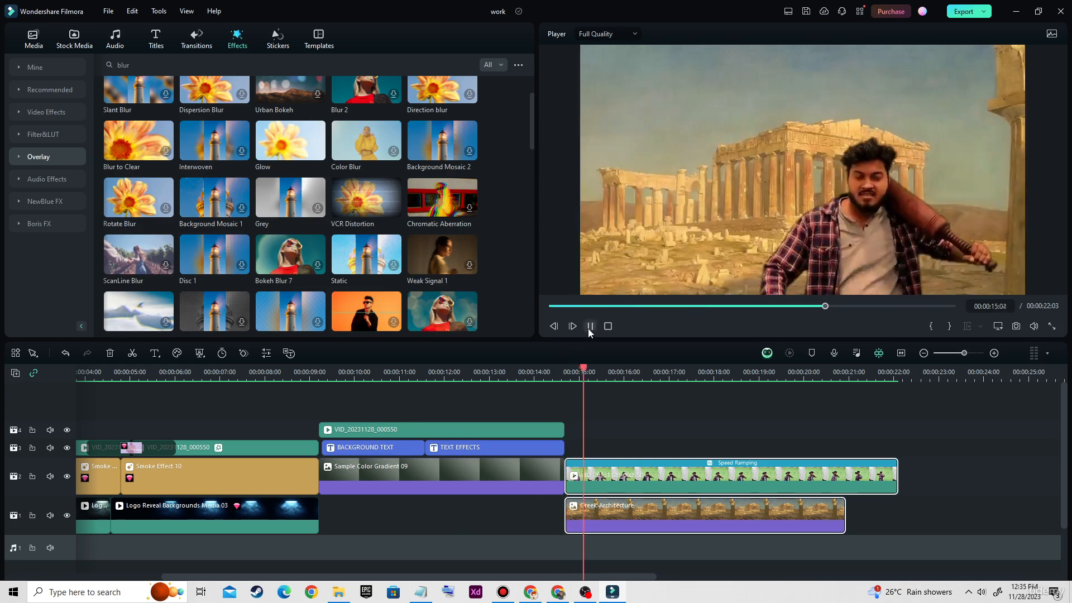
click(590, 328)
drag(586, 373, 563, 372)
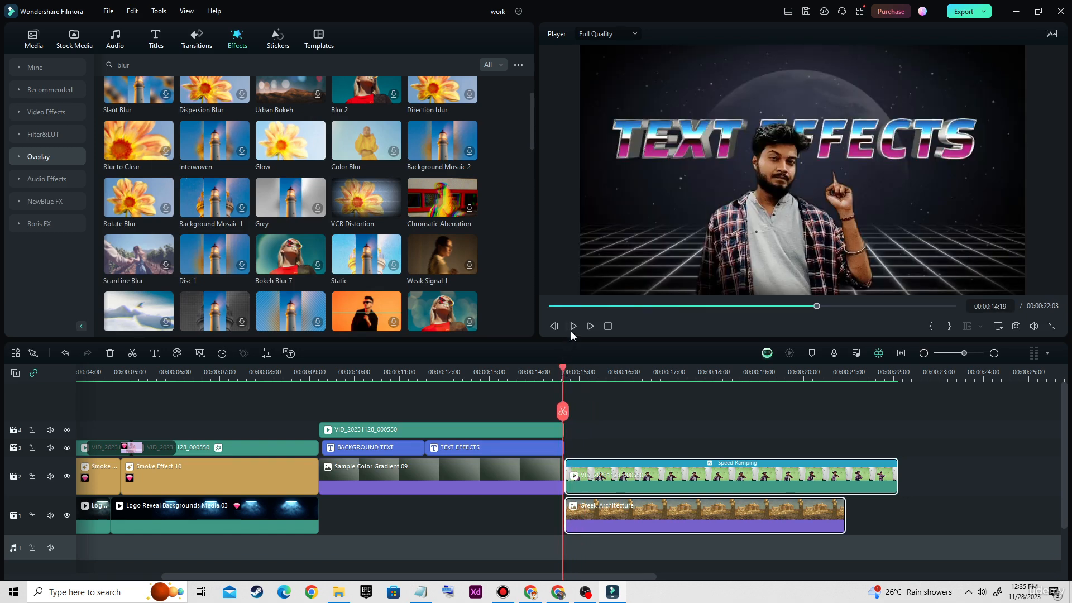
click(590, 326)
click(590, 328)
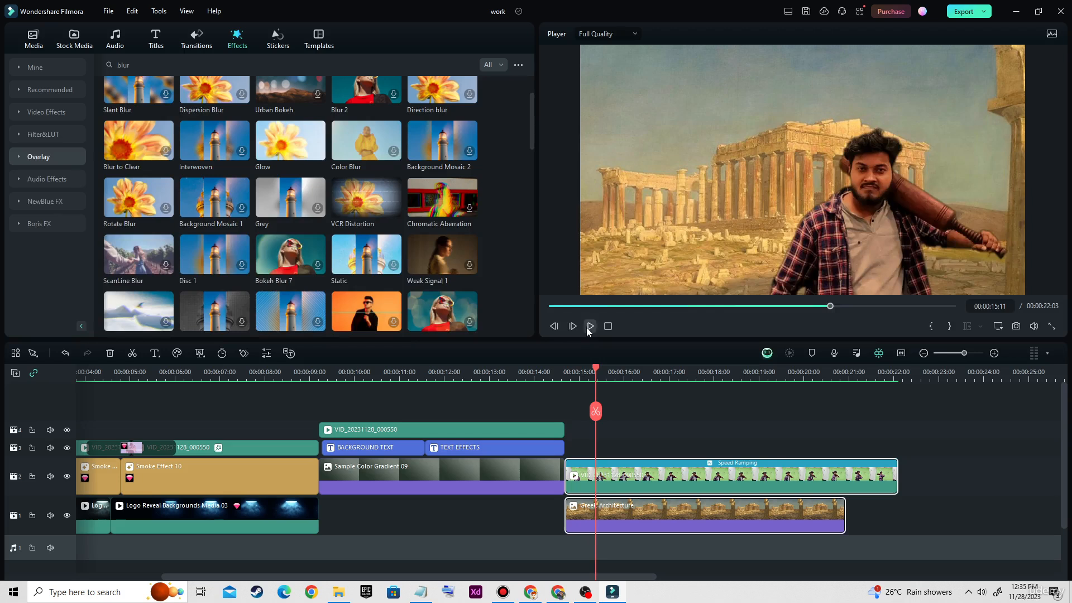
click(589, 326)
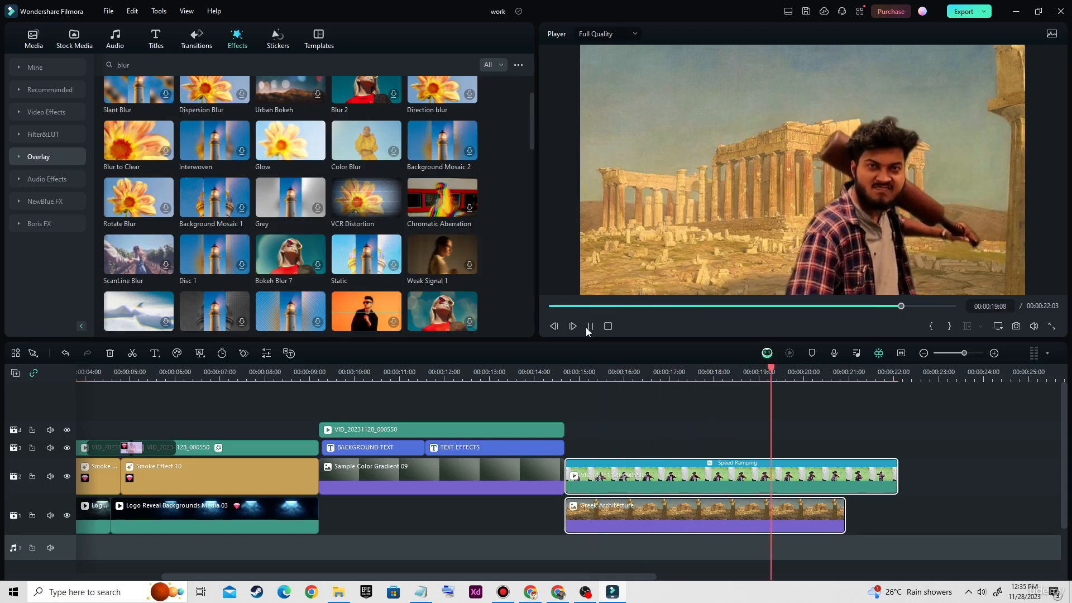
click(589, 327)
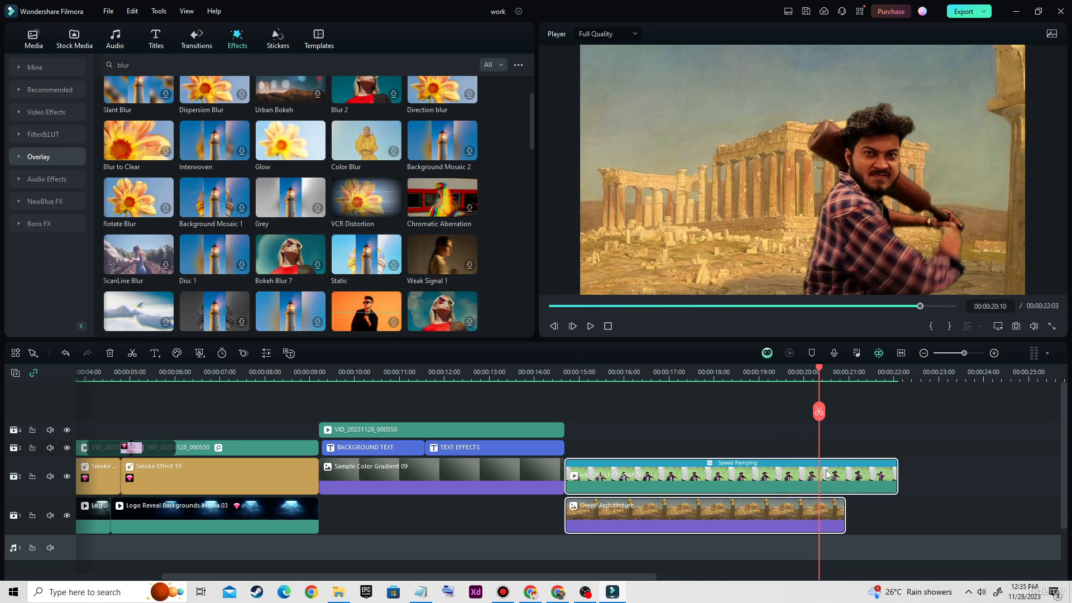
- Extend the Greek Architecture background so it ends together with the green-screen clip
click(836, 517)
drag(844, 513, 897, 514)
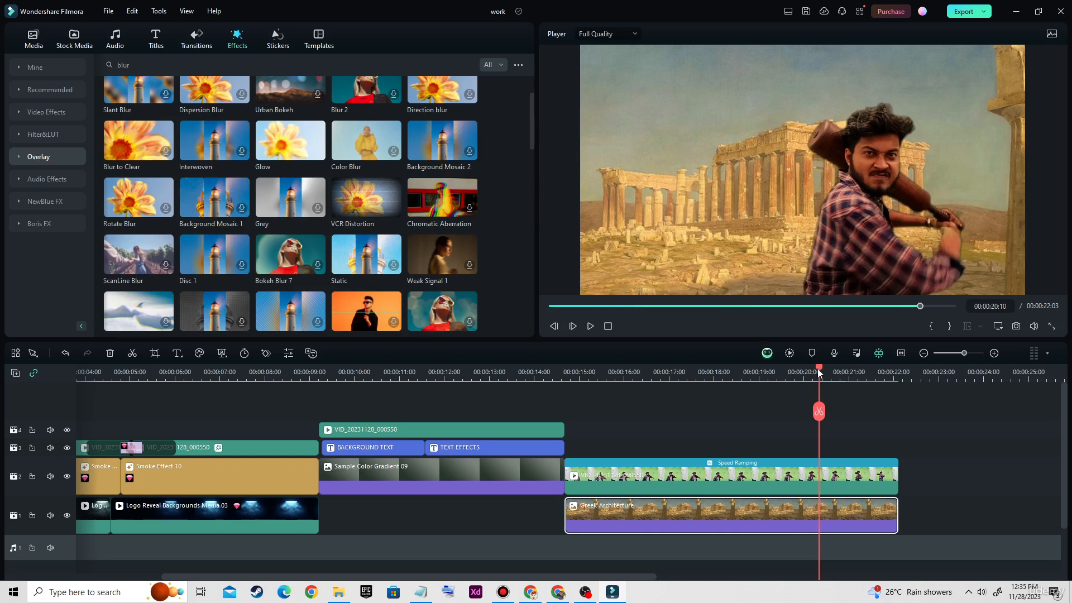
- Reopen the green-screen clip's speed ramping curve and raise its fourth control point to about 8.9x and its end point to 10x
mouse_move(818, 373)
mouse_down()
mouse_move(777, 373)
mouse_move(808, 375)
mouse_up()
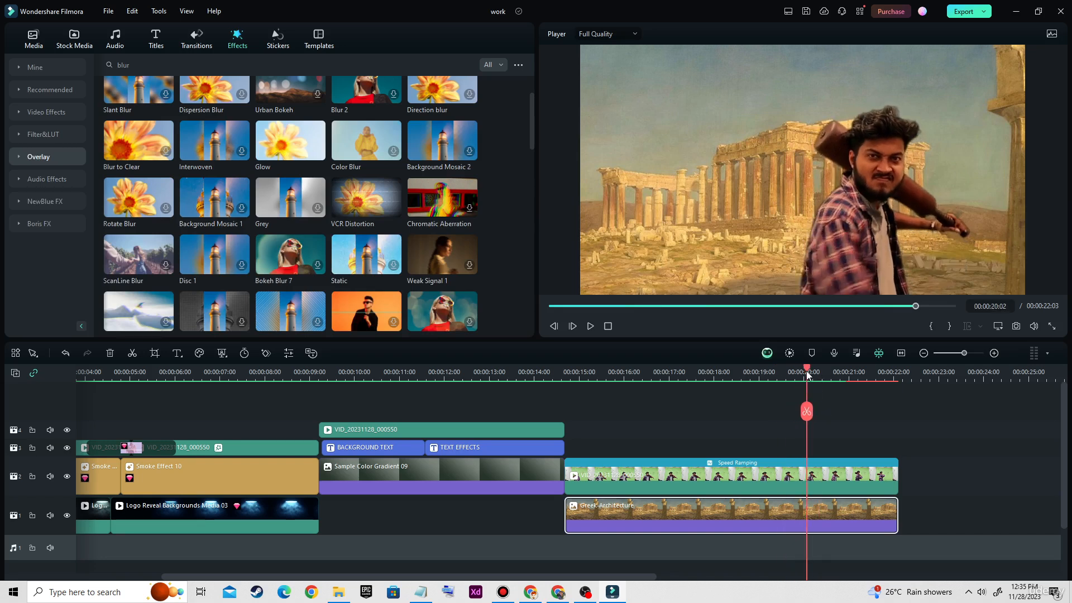
double_click(819, 478)
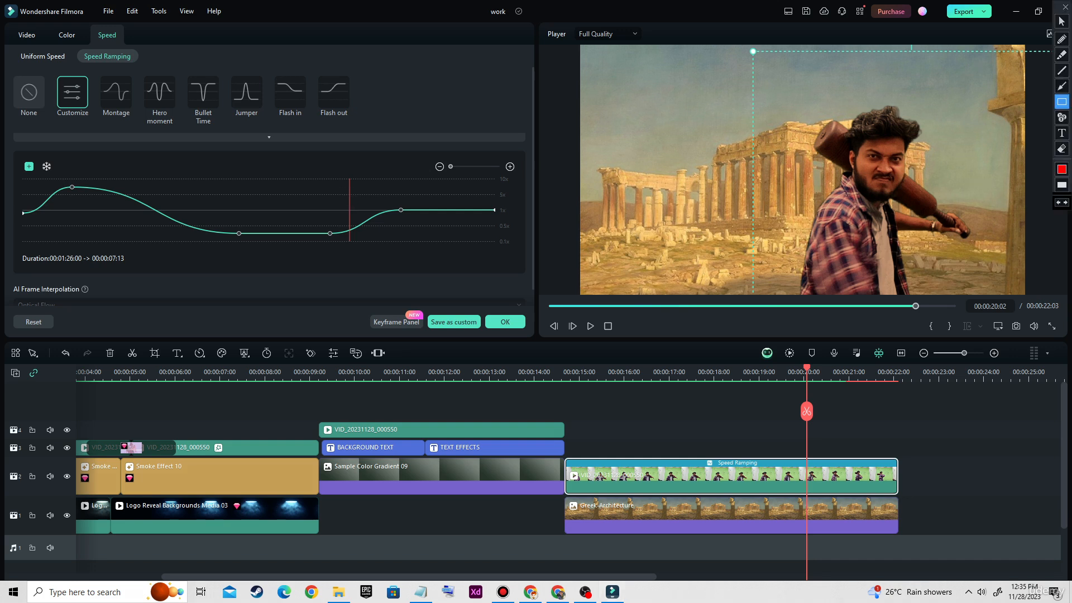
drag(343, 178, 374, 249)
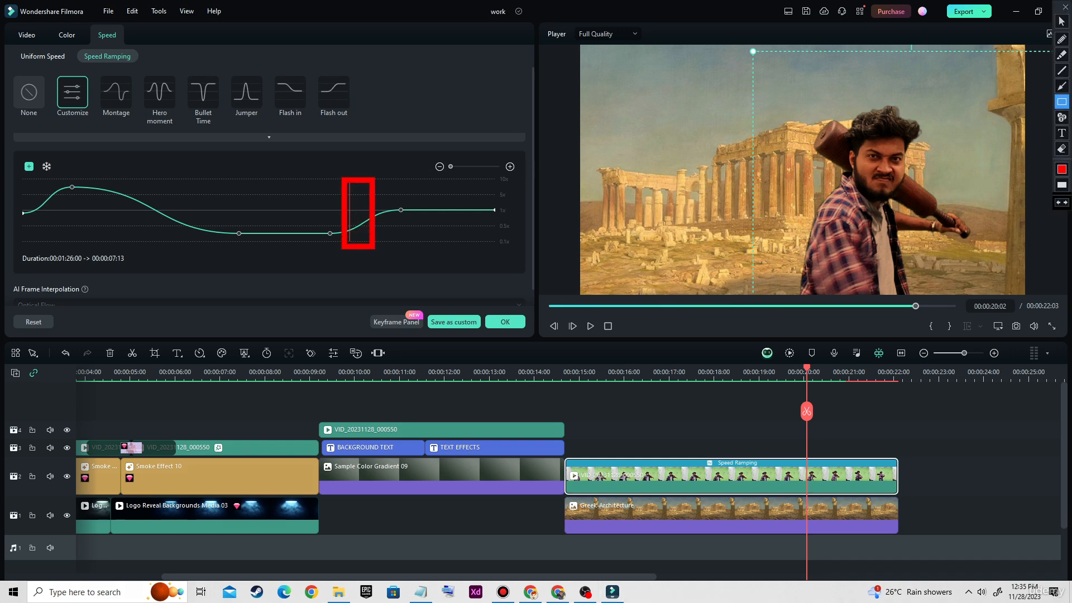
key(Escape)
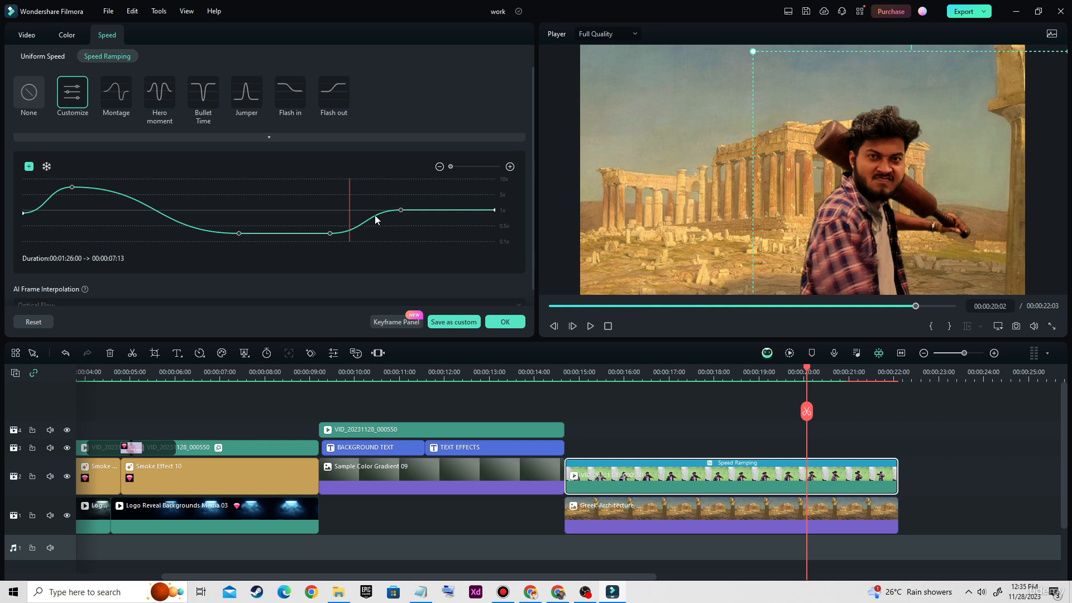
drag(401, 210, 395, 182)
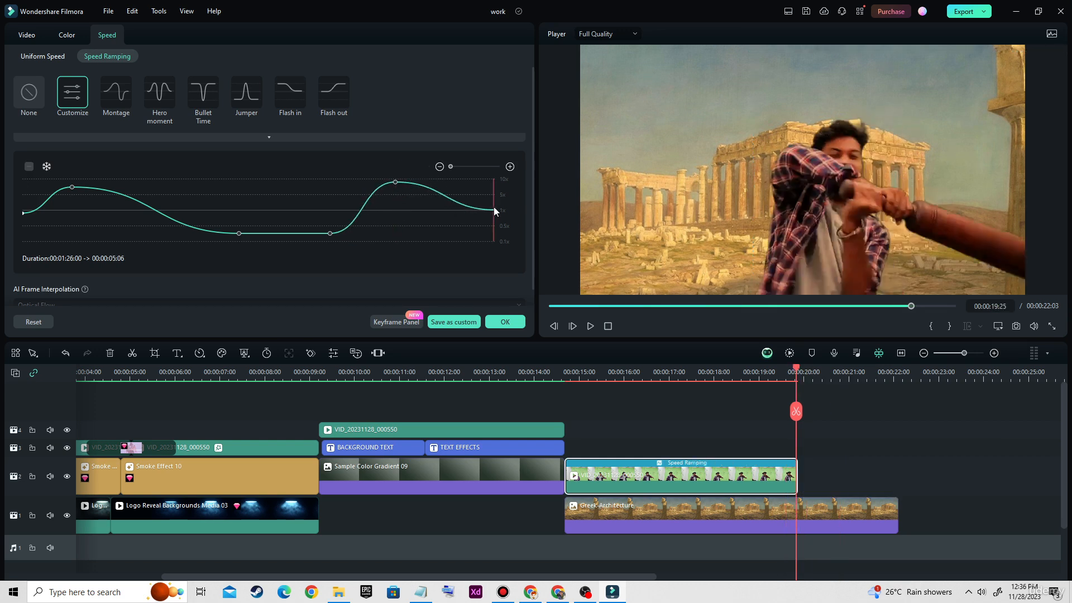
drag(494, 210, 481, 179)
- Play the green-screen clip from its slow section to its end to check the faster finish
drag(797, 375, 696, 373)
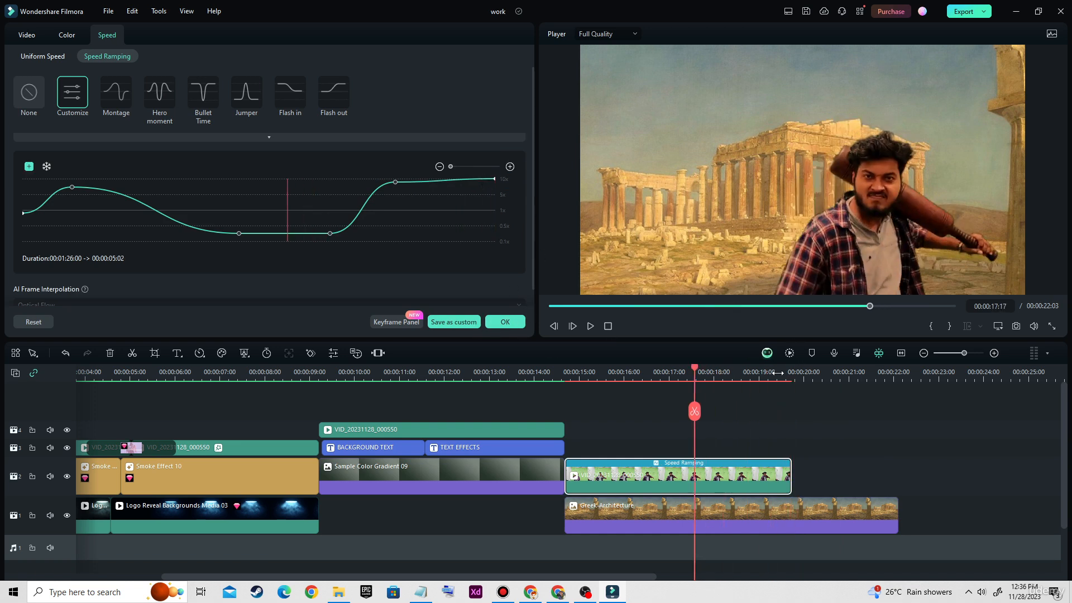
drag(692, 370, 611, 371)
click(590, 326)
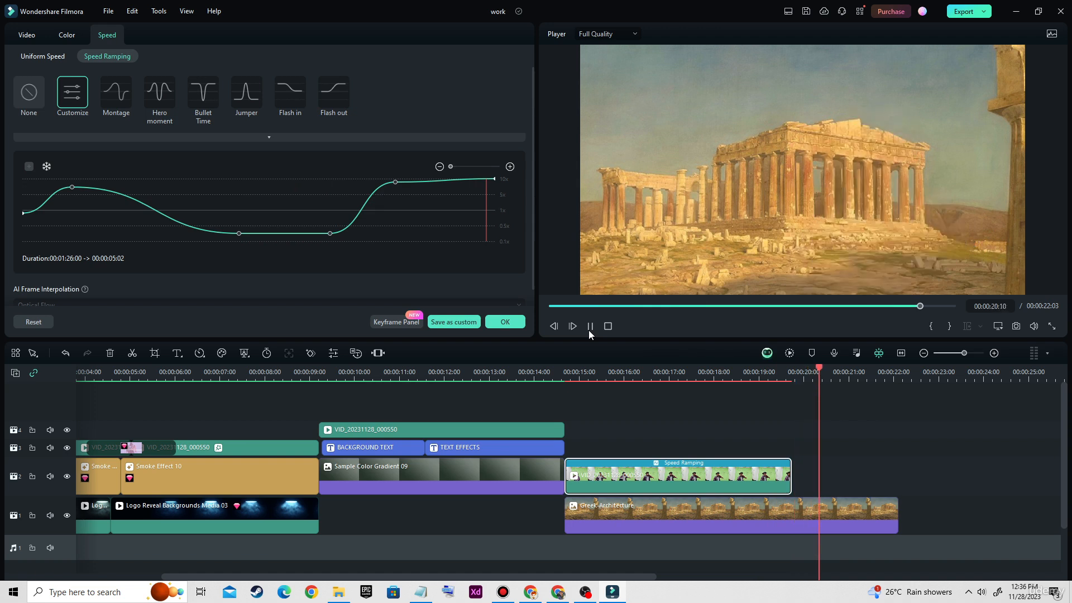
click(589, 327)
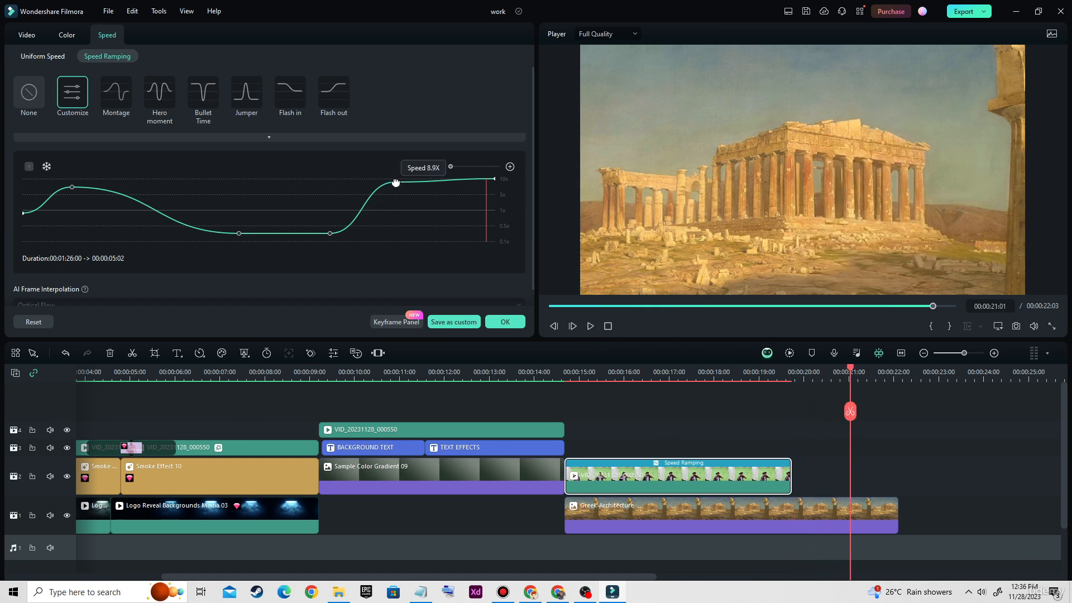
- Lower the speed ramping curve's fourth control point to about 1x and its end point to about 5x
drag(396, 182, 400, 210)
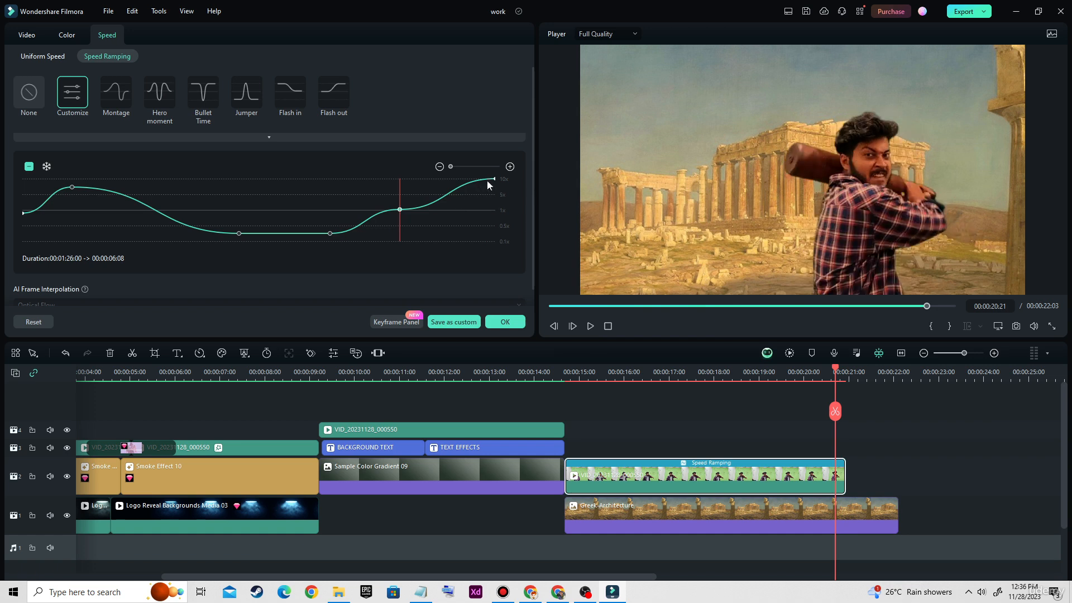
drag(491, 179, 469, 200)
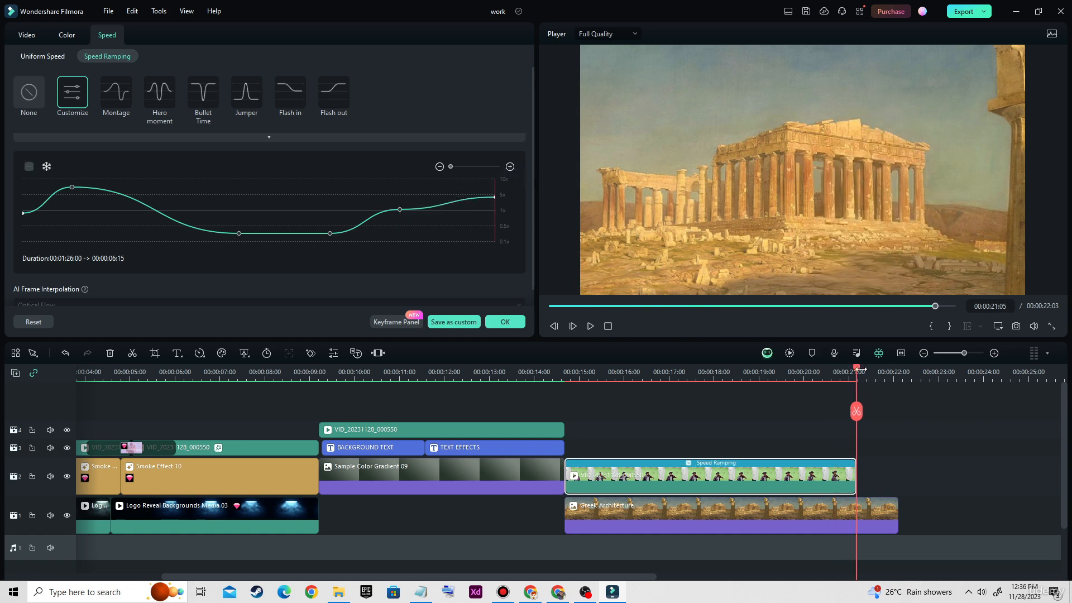
- Play the green-screen clip from within its slow section to its end to check the gentler finish
drag(857, 372, 726, 373)
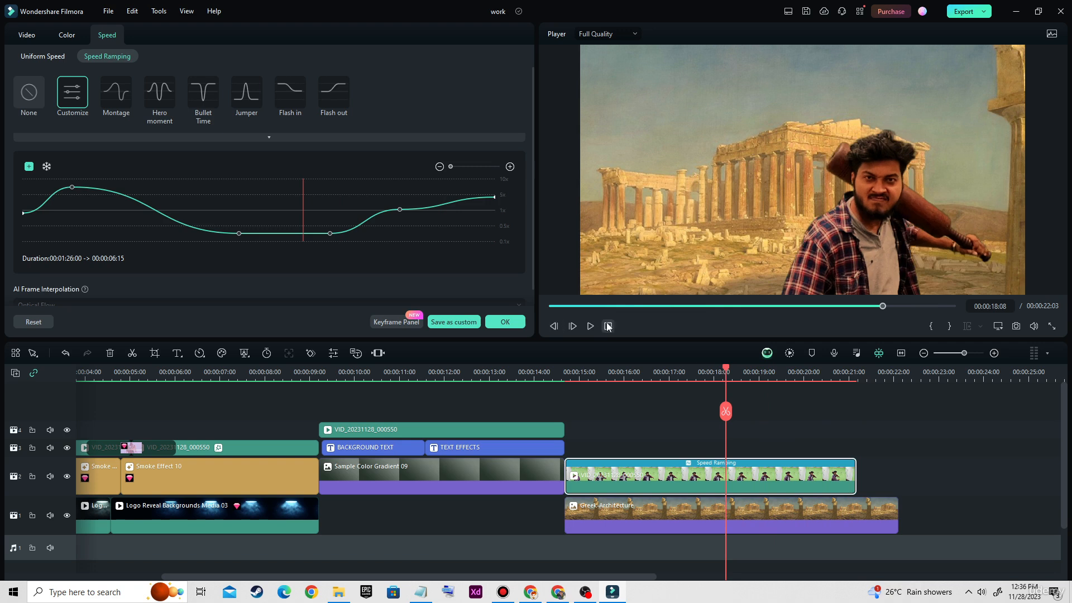
click(658, 368)
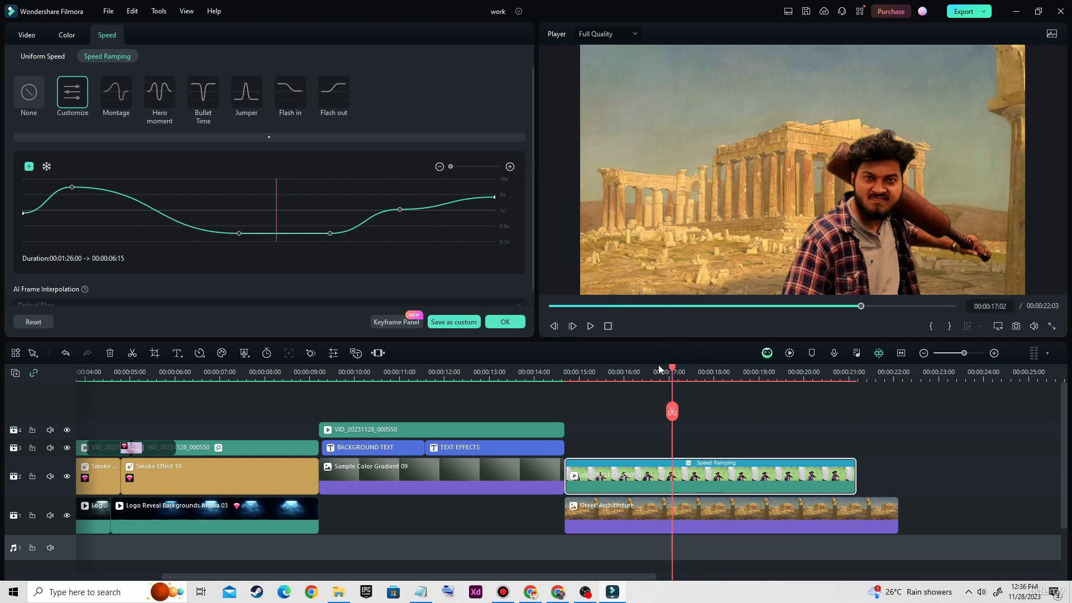
click(591, 327)
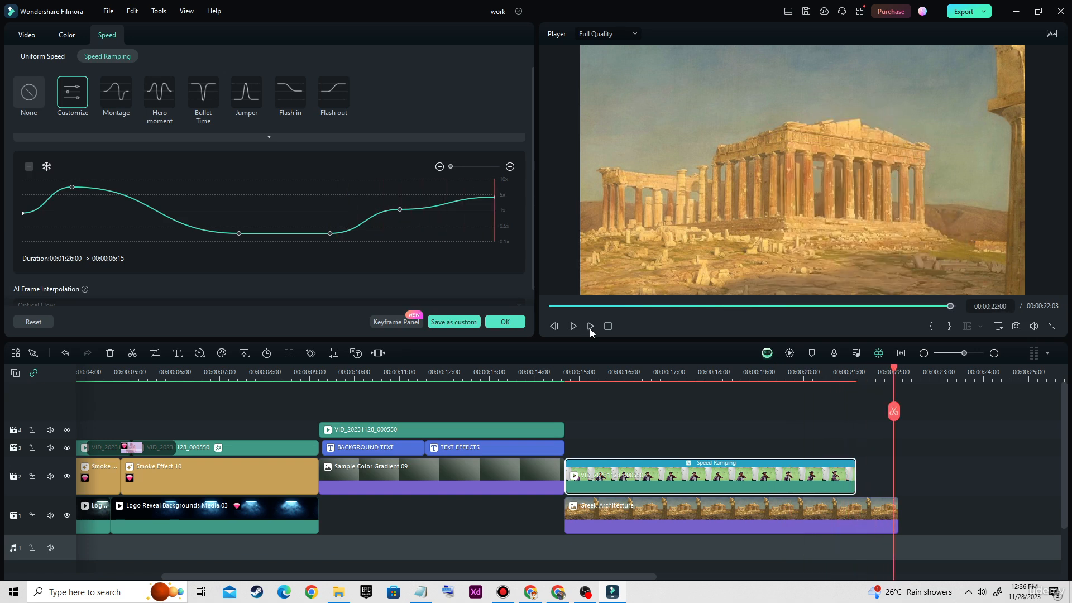
- Split the Greek Architecture background where the green-screen clip ends and delete the leftover part
drag(896, 370, 857, 371)
click(867, 511)
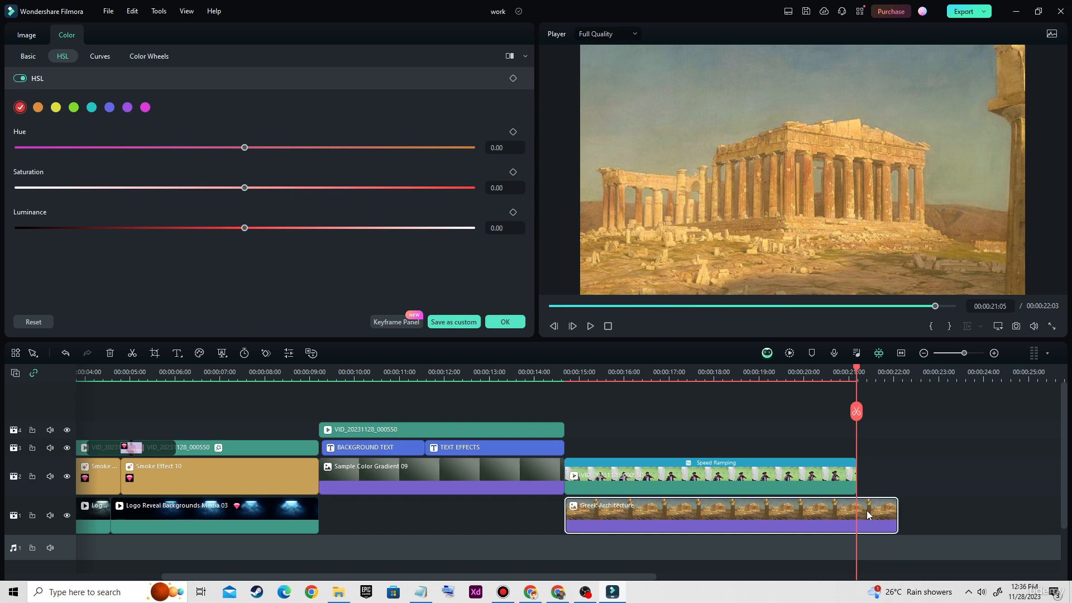
click(857, 412)
key(Delete)
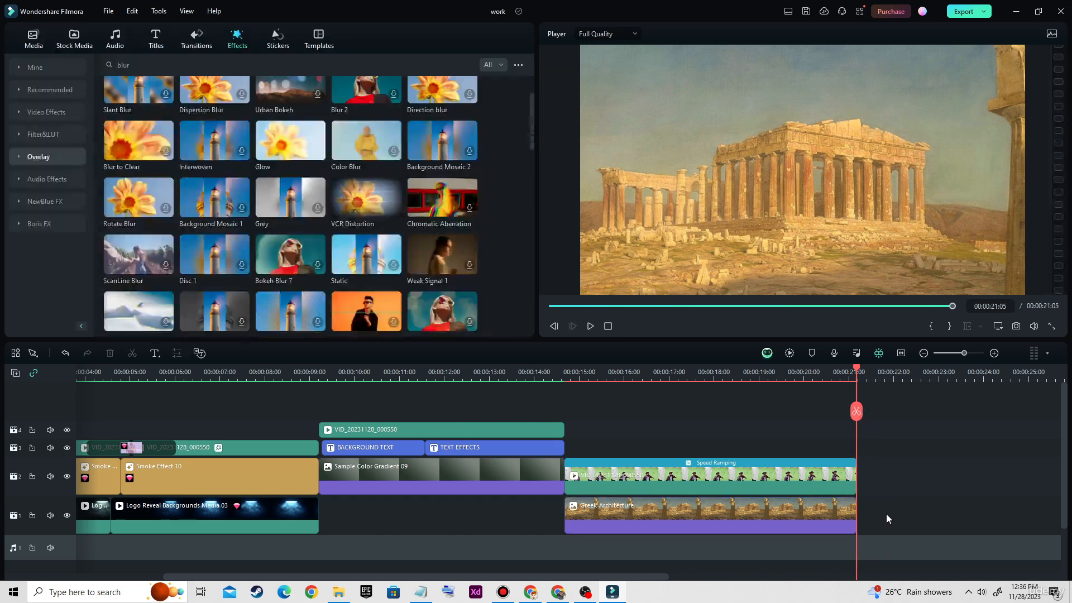
- Play the green-screen clip from its start to review the adjusted speed ramp over the trimmed background
drag(860, 372, 554, 410)
click(589, 328)
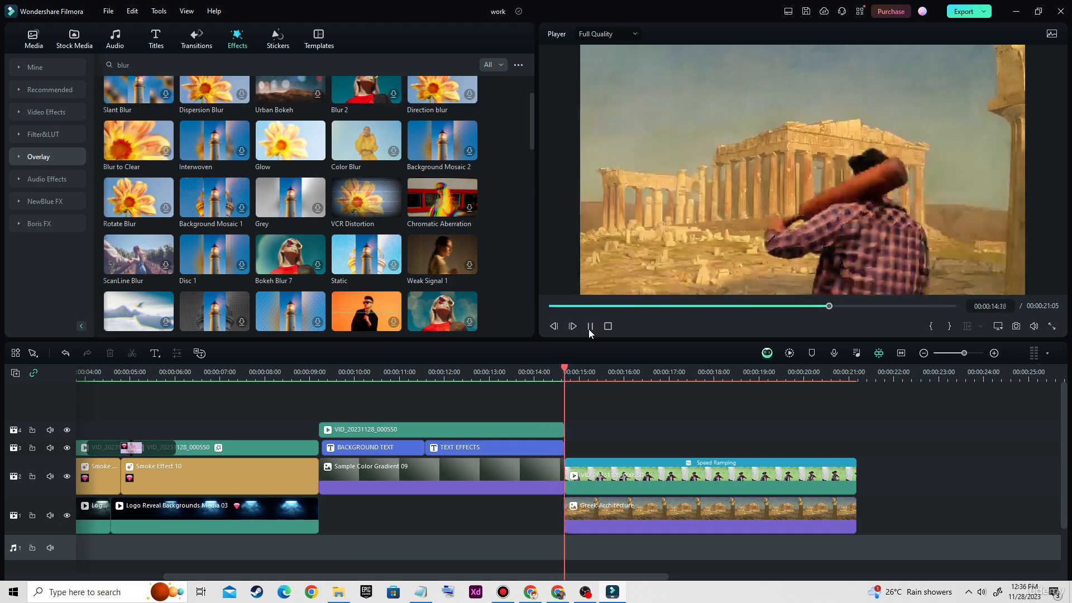